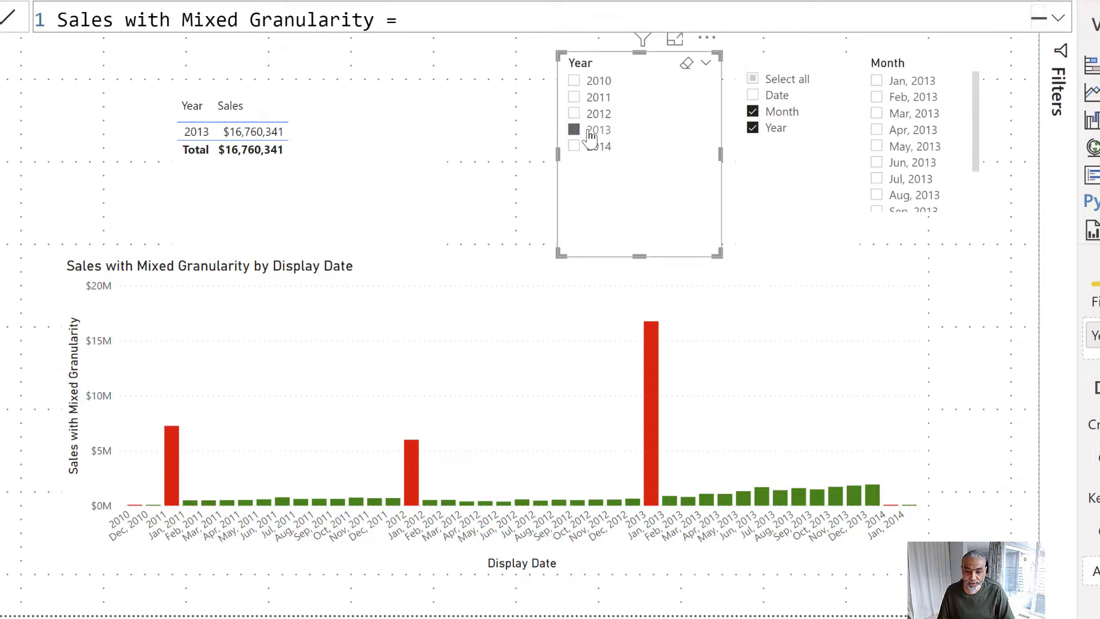
Step: Filter the report to 2014, 2011 and 2012 in turn to check how the chart responds
click(587, 147)
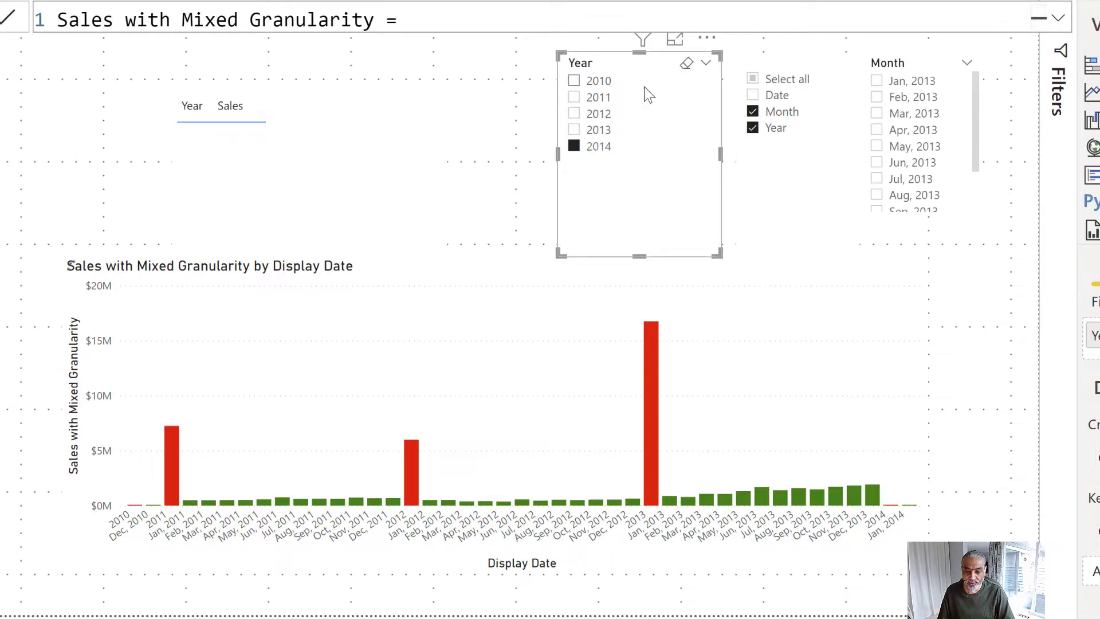
click(593, 104)
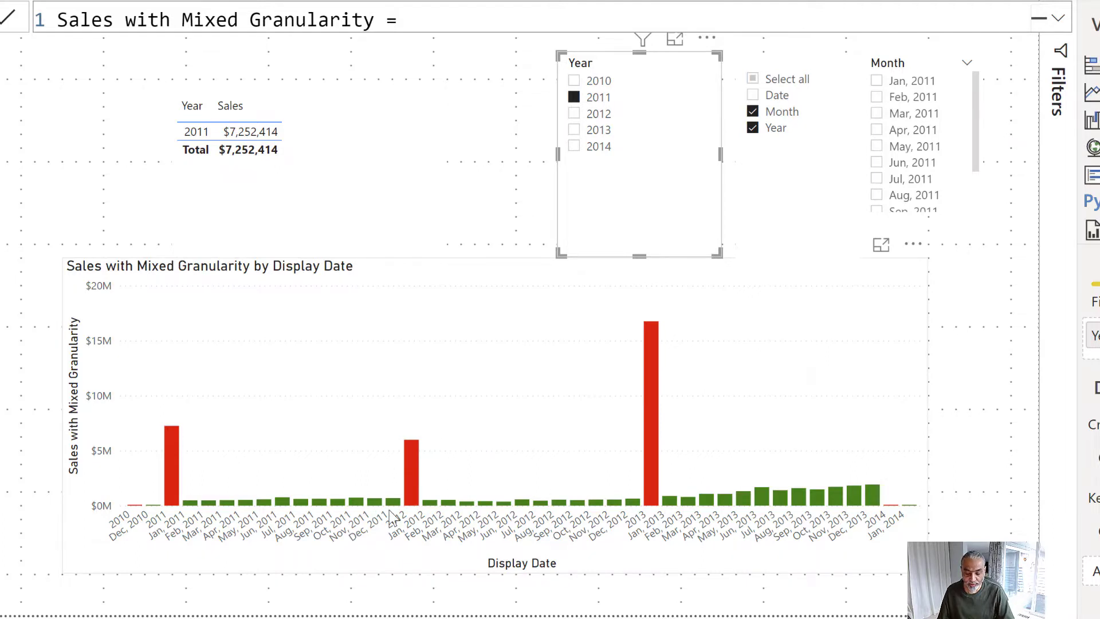
click(595, 116)
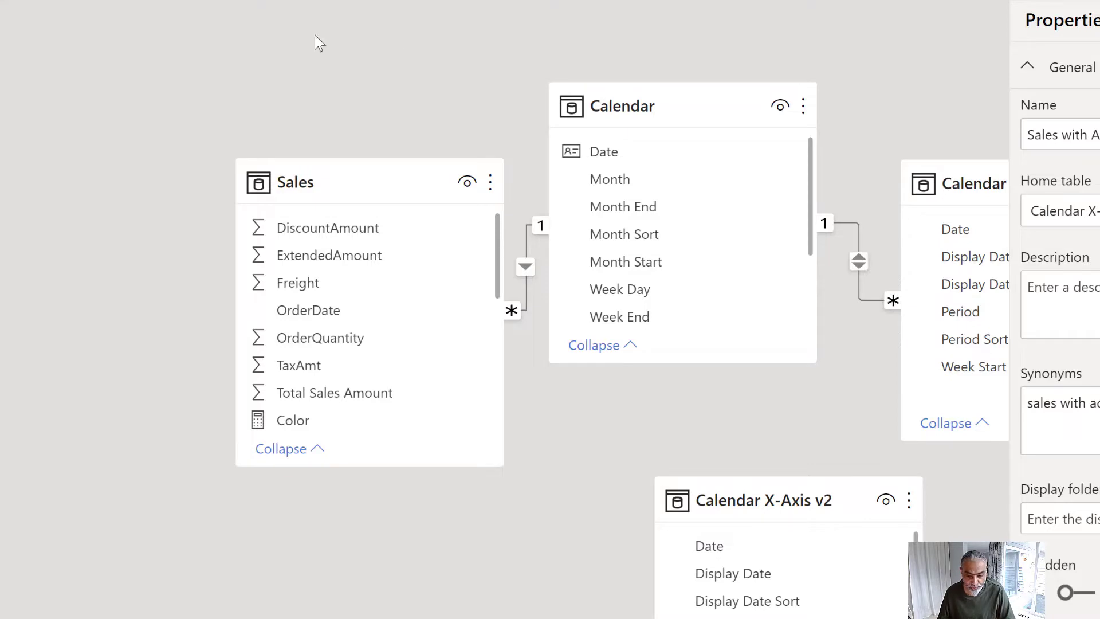
Step: Relate the Date columns of Calendar and Calendar X-Axis v2, with the cross filter direction set to Both
drag(747, 497, 668, 476)
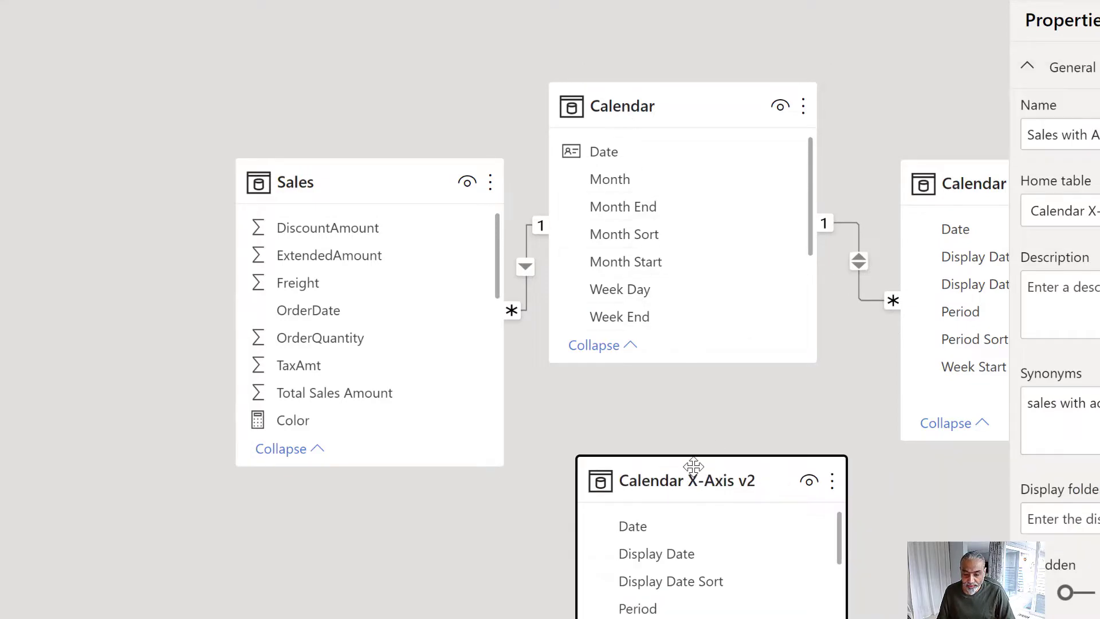
drag(593, 154, 656, 532)
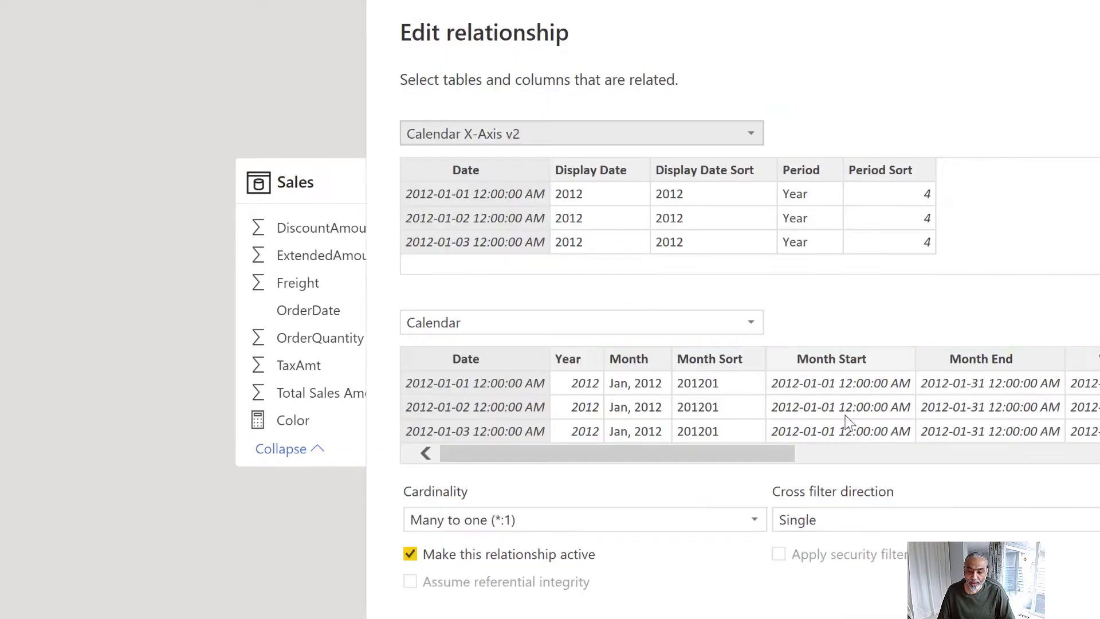
click(830, 513)
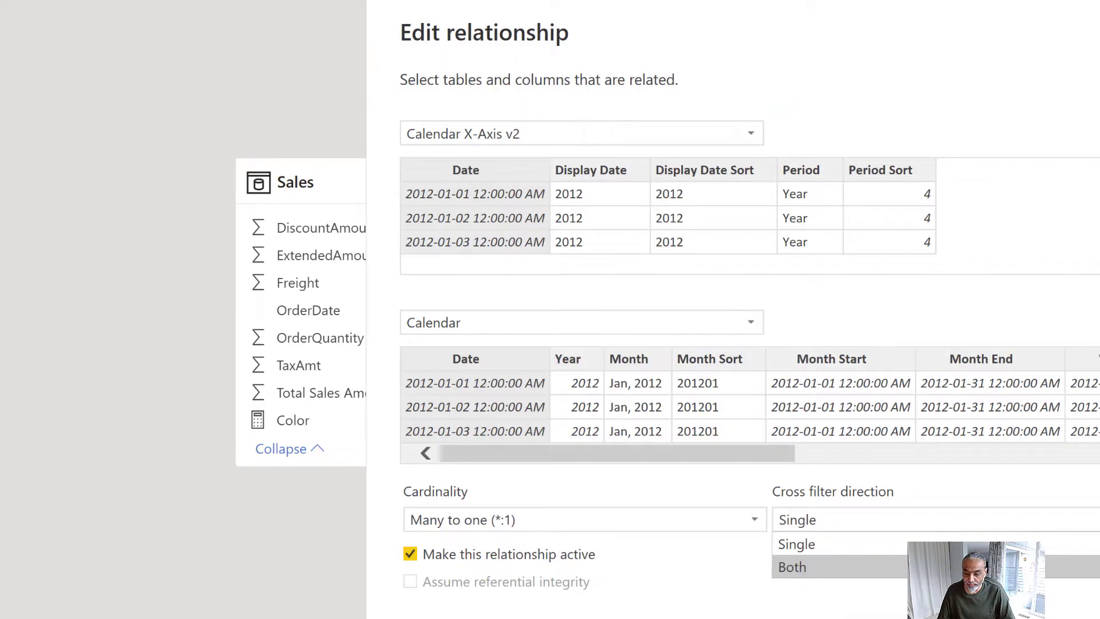
click(831, 568)
key(Return)
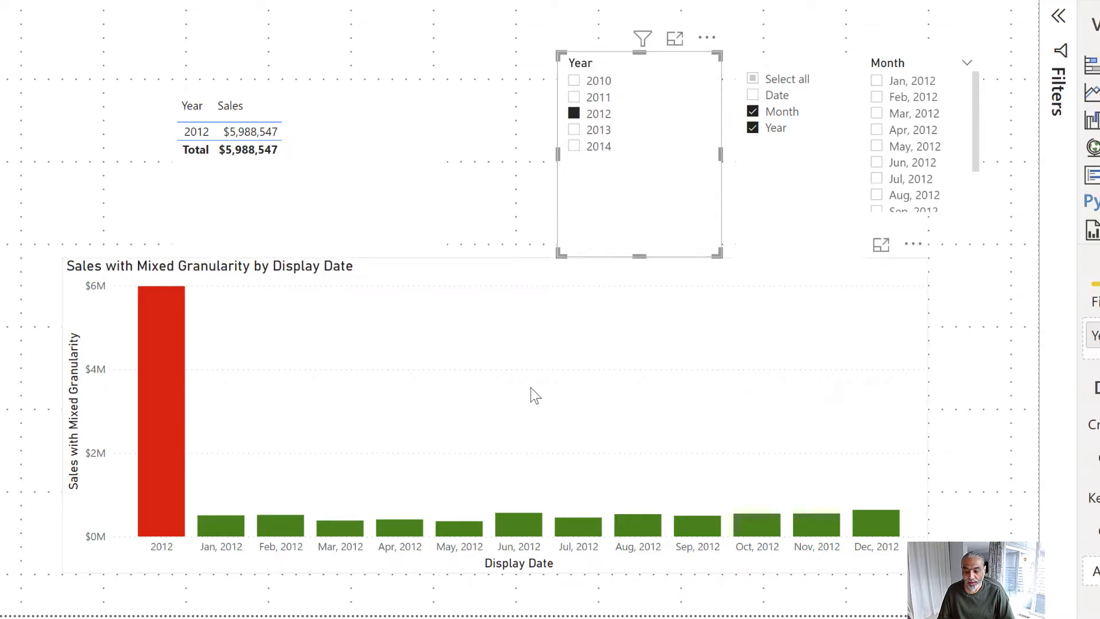
Step: Clear the 2012 year filter and replace the chart's Sales with Mixed Granularity value with the Sales measure
click(596, 117)
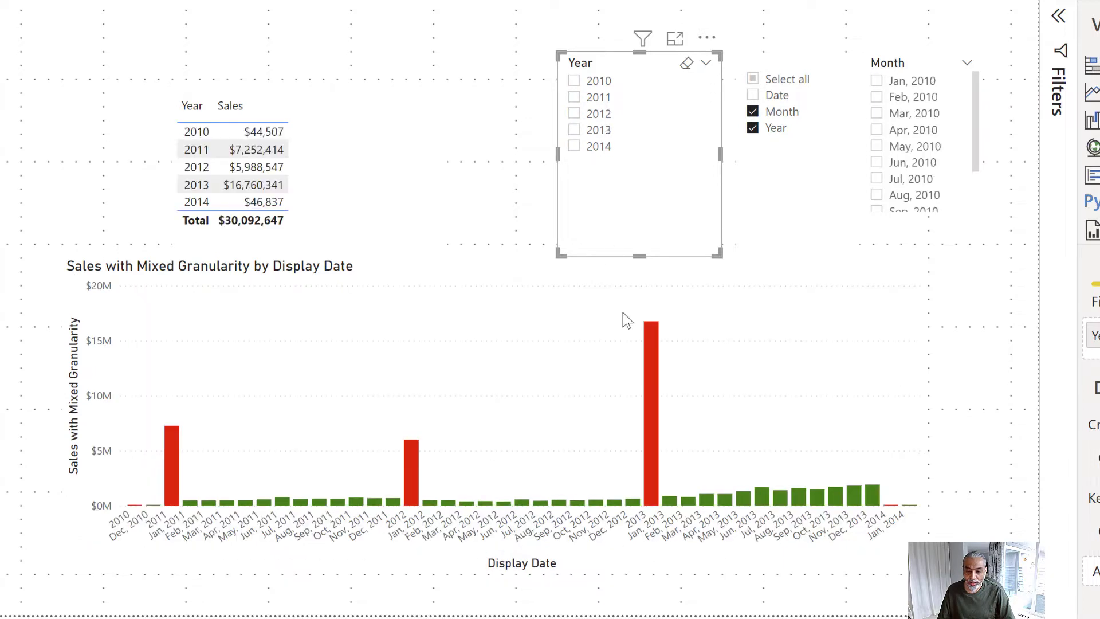
click(607, 276)
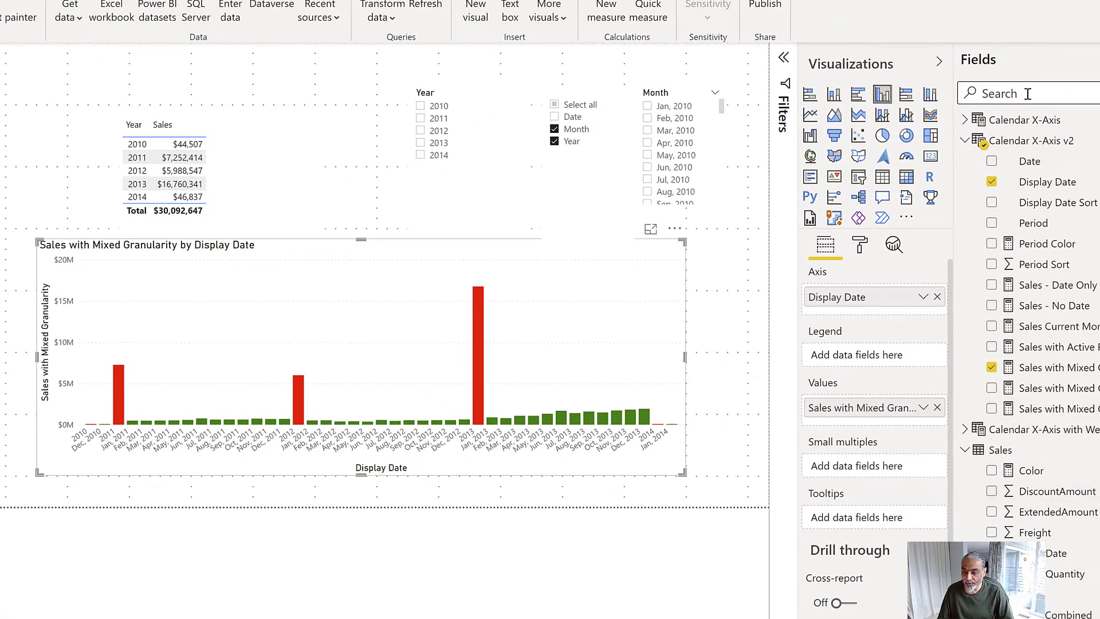
scroll(1034, 395, down, 4)
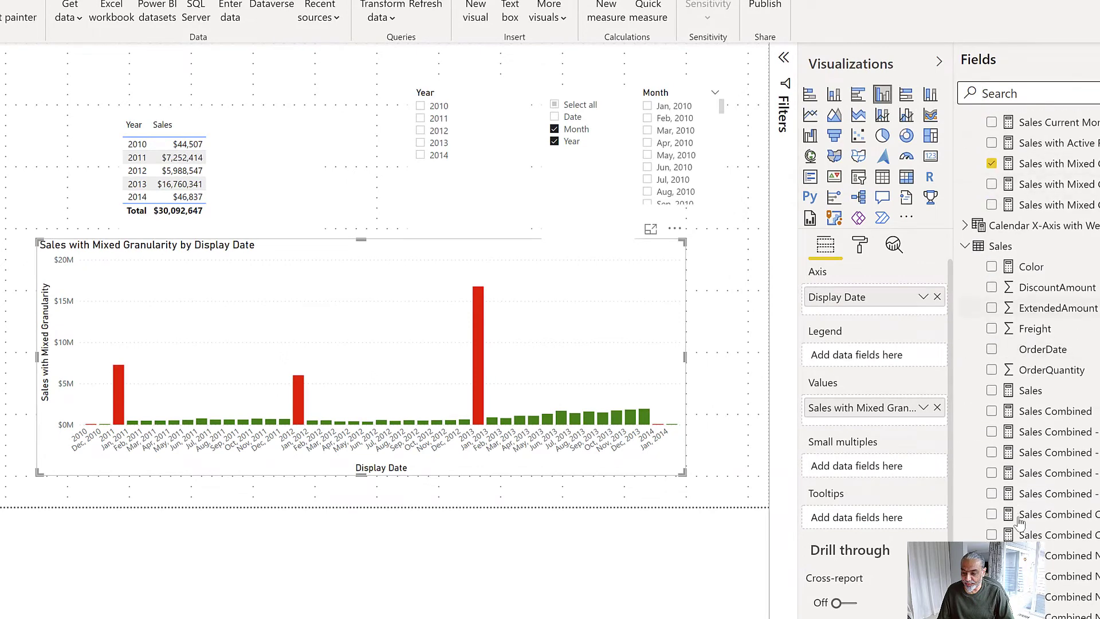
click(1031, 391)
drag(1031, 391, 874, 412)
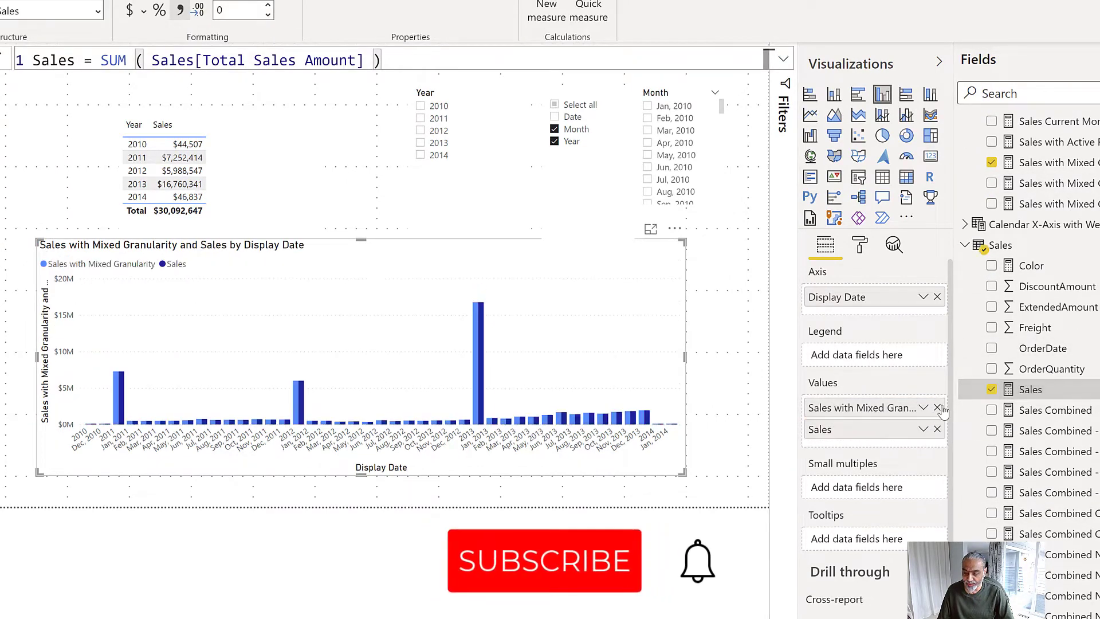
click(938, 408)
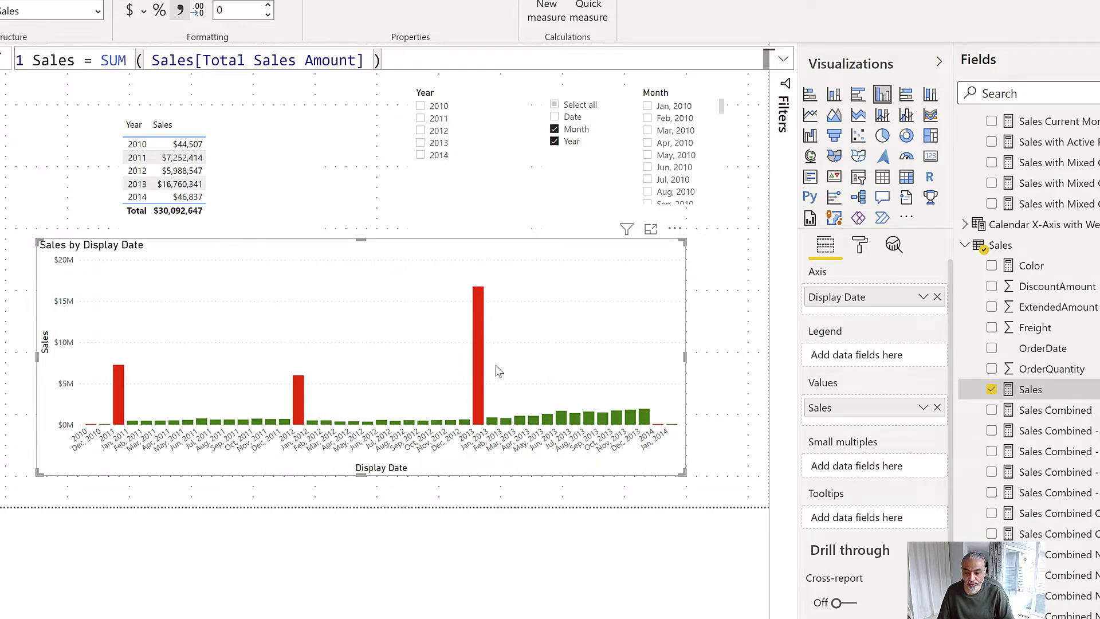
Step: Filter the Sales by Display Date chart to 2012, 2013 and 2014 in turn to test the bidirectional relationship
click(433, 133)
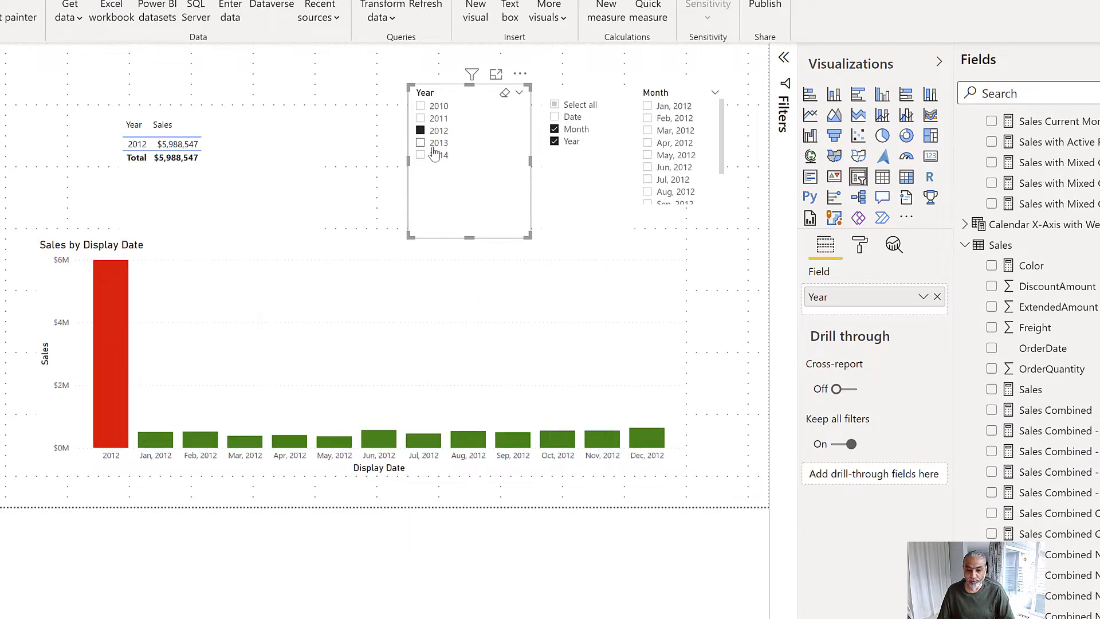
click(433, 144)
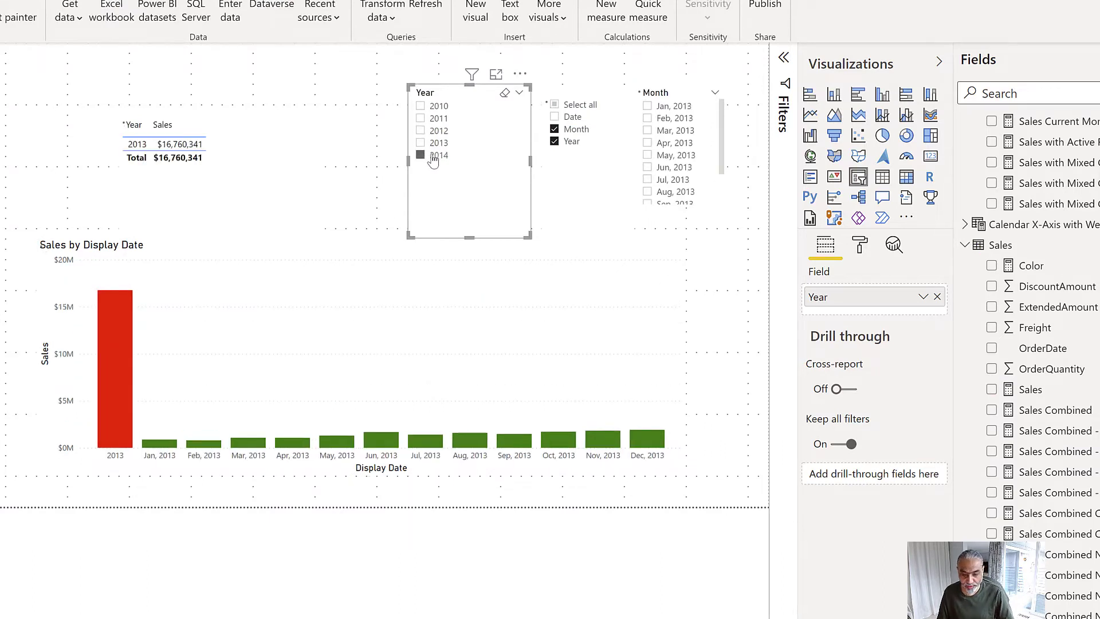
click(434, 157)
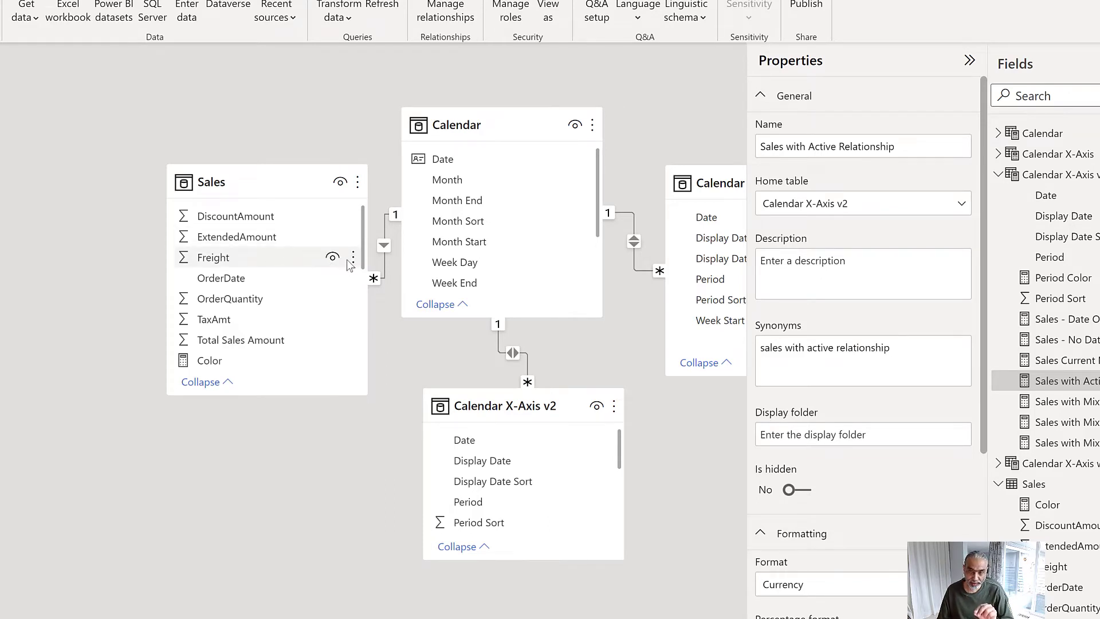
Step: Make the relationship between Calendar X-Axis v2 and Calendar inactive
double_click(515, 357)
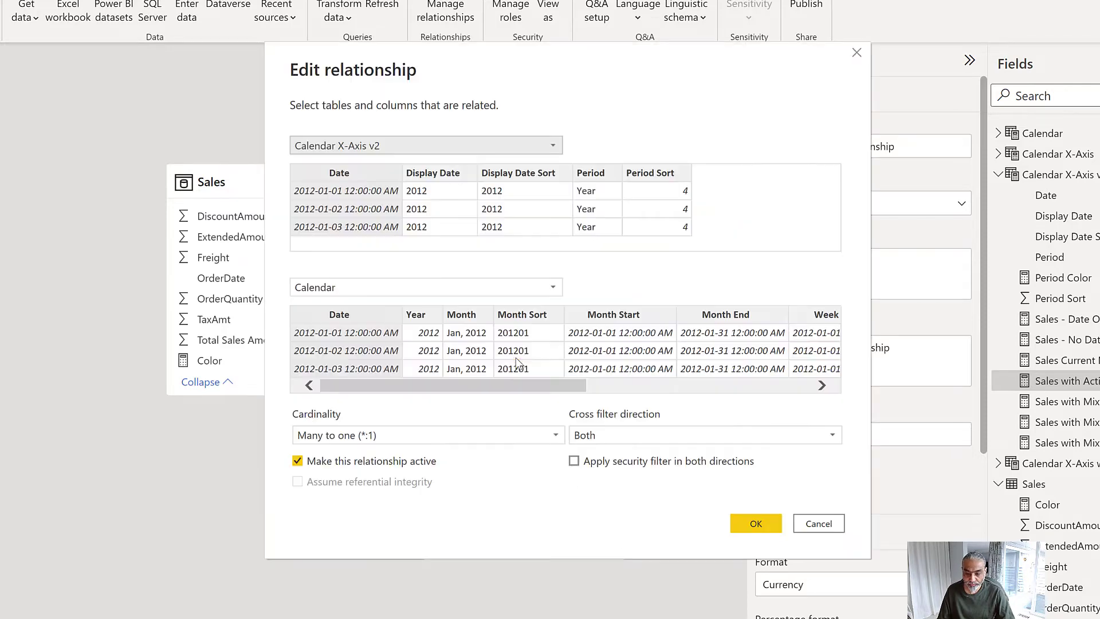
click(408, 462)
click(743, 524)
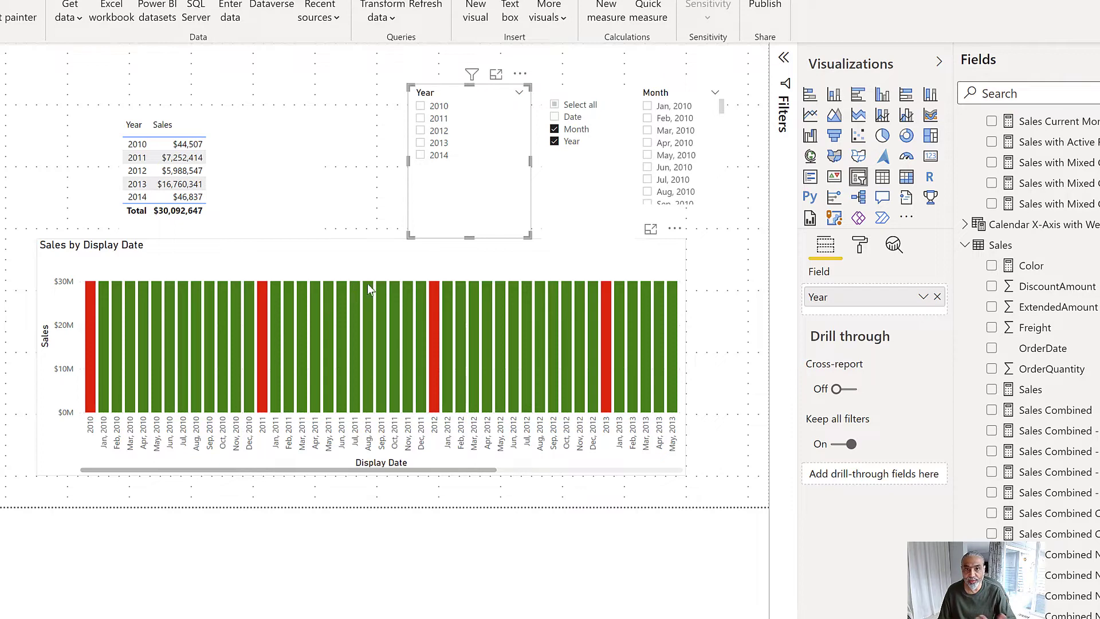
Step: Review the Sales with Active Relationship formula and add a space after USERELATIONSHIP's opening parenthesis
scroll(1043, 344, up, 5)
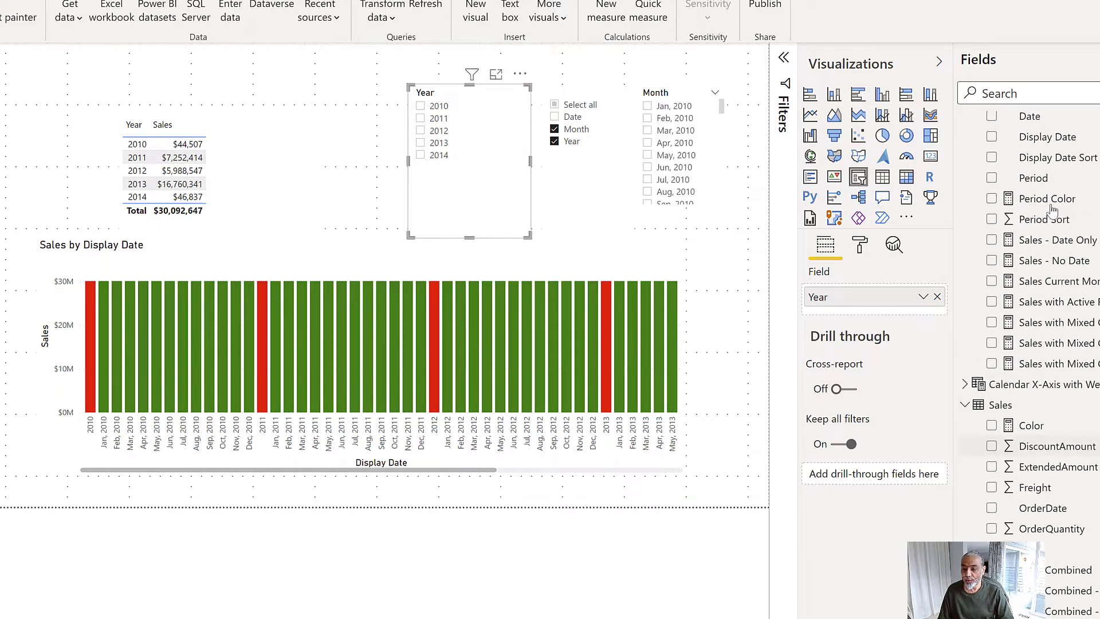
click(1087, 398)
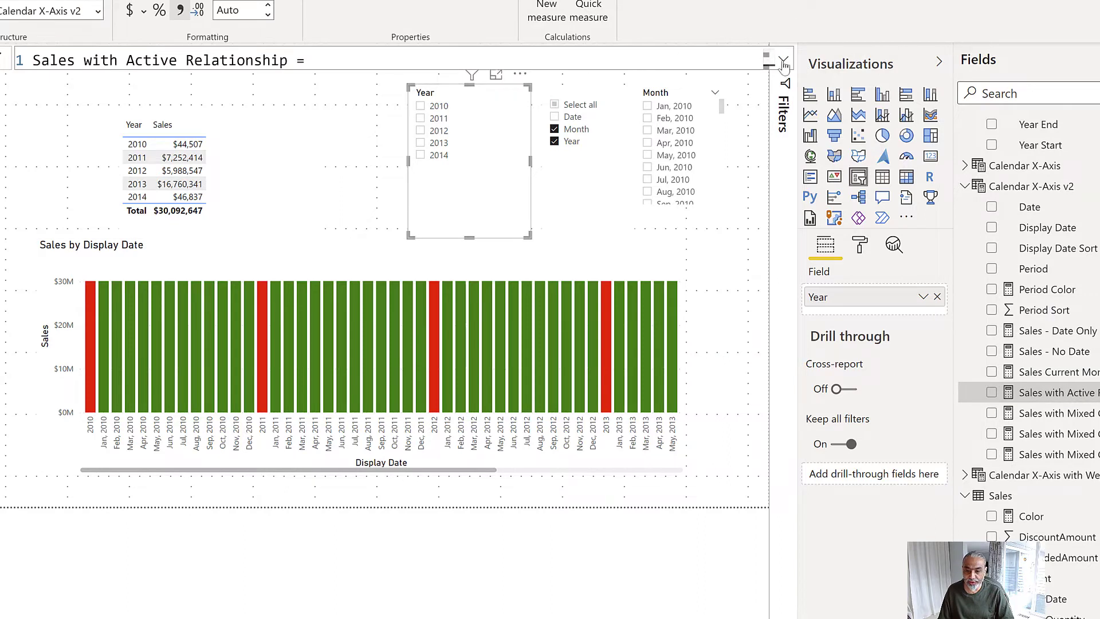
click(784, 59)
scroll(278, 95, up, 2)
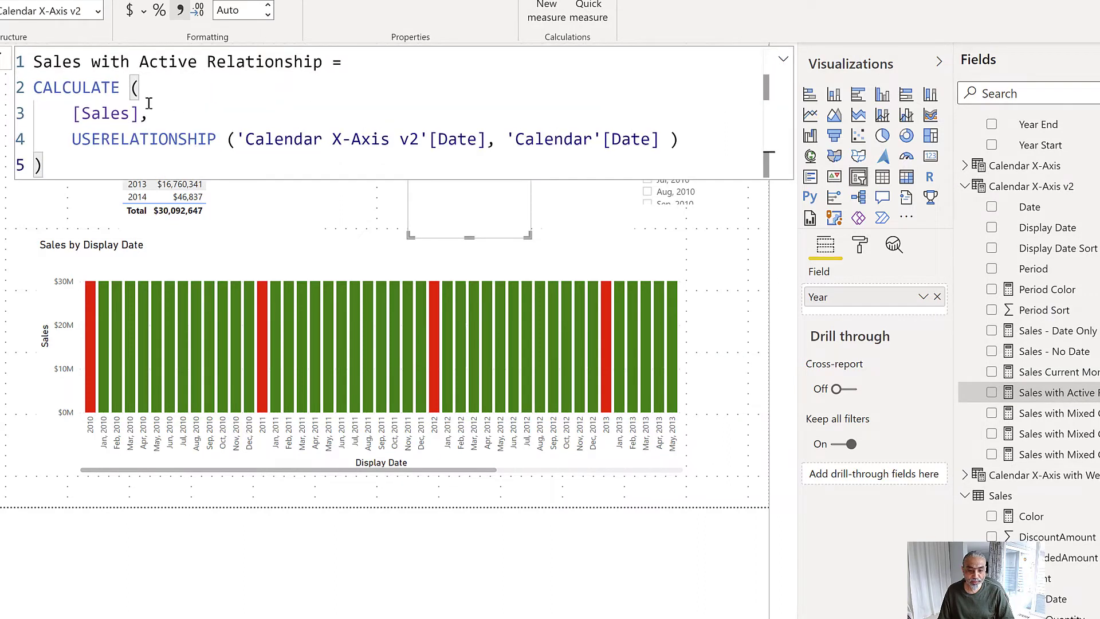
drag(69, 115, 154, 114)
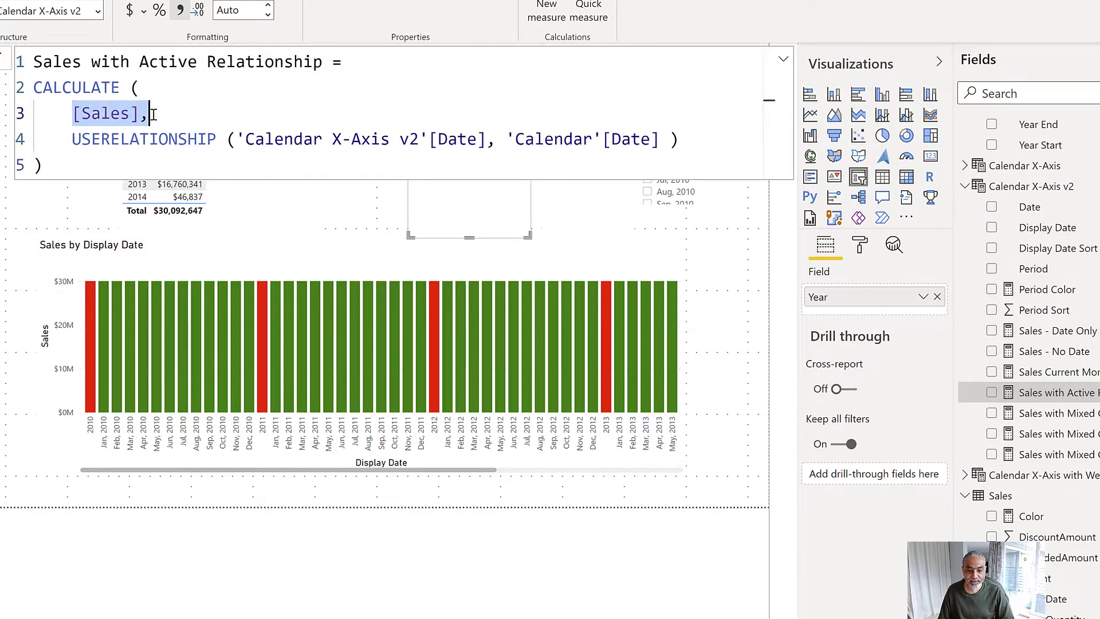
drag(61, 139, 727, 144)
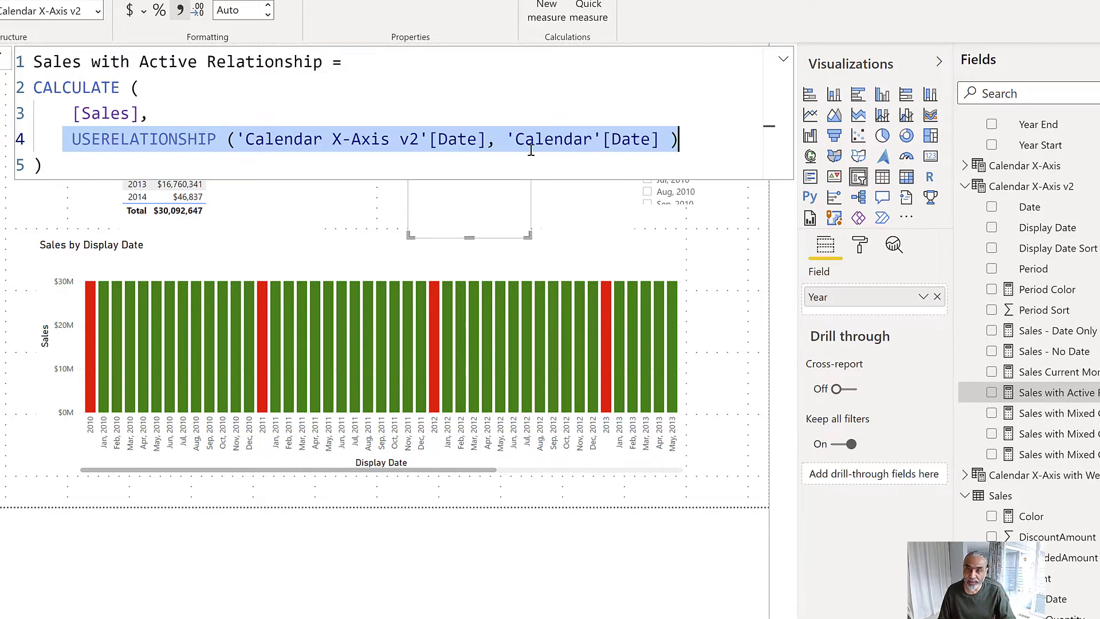
click(285, 140)
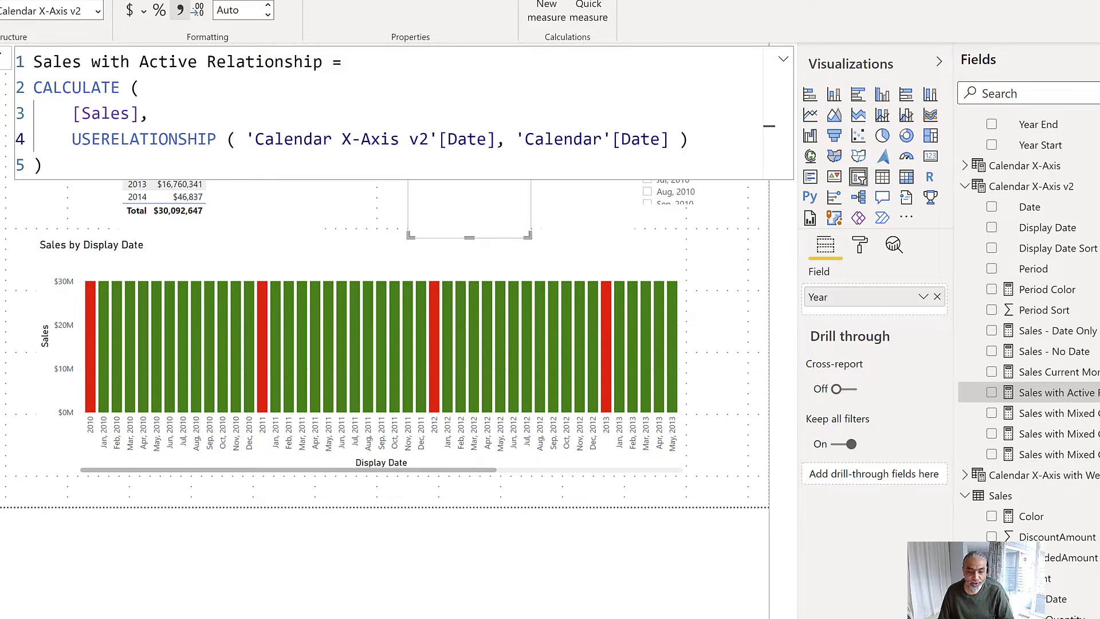
drag(52, 61, 304, 61)
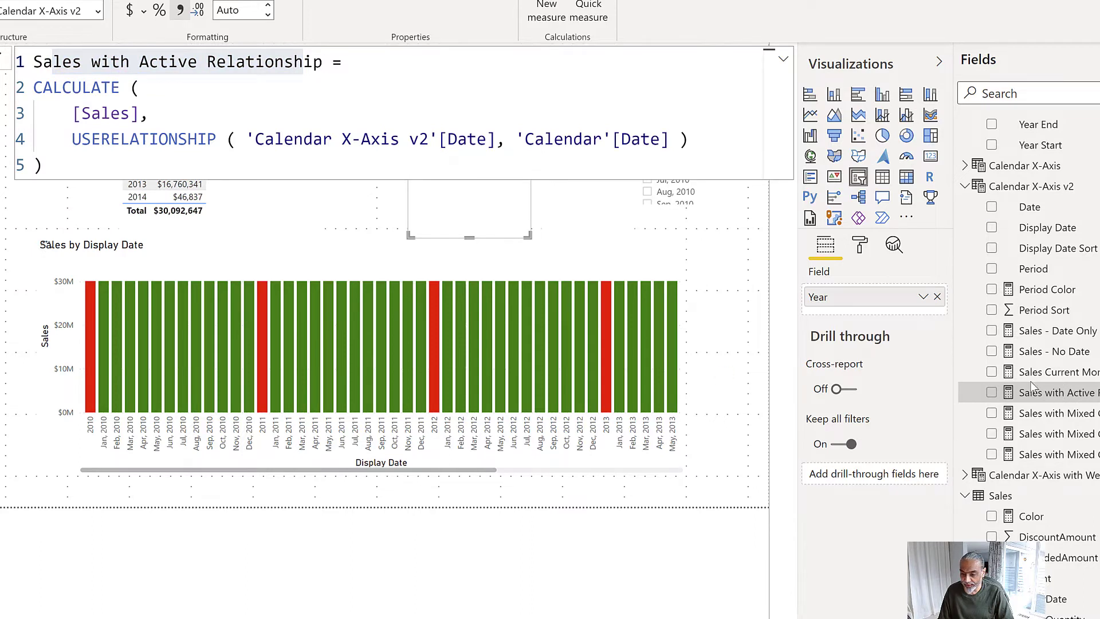
Step: Replace the chart's Sales value with the Sales with Active Relationship measure
click(1052, 394)
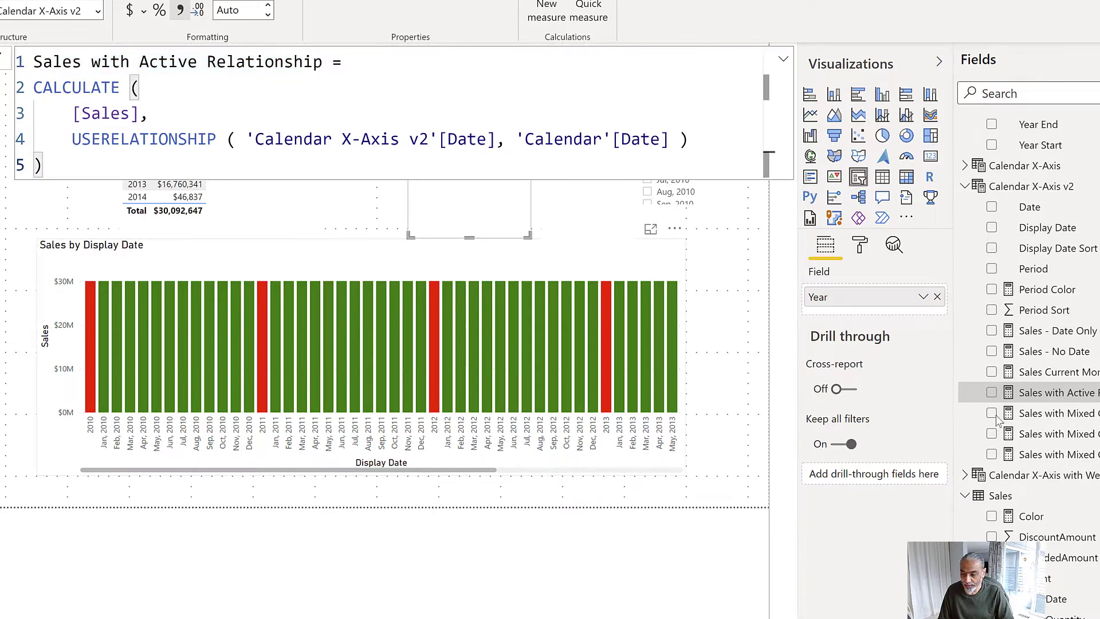
drag(1050, 393, 877, 424)
click(937, 407)
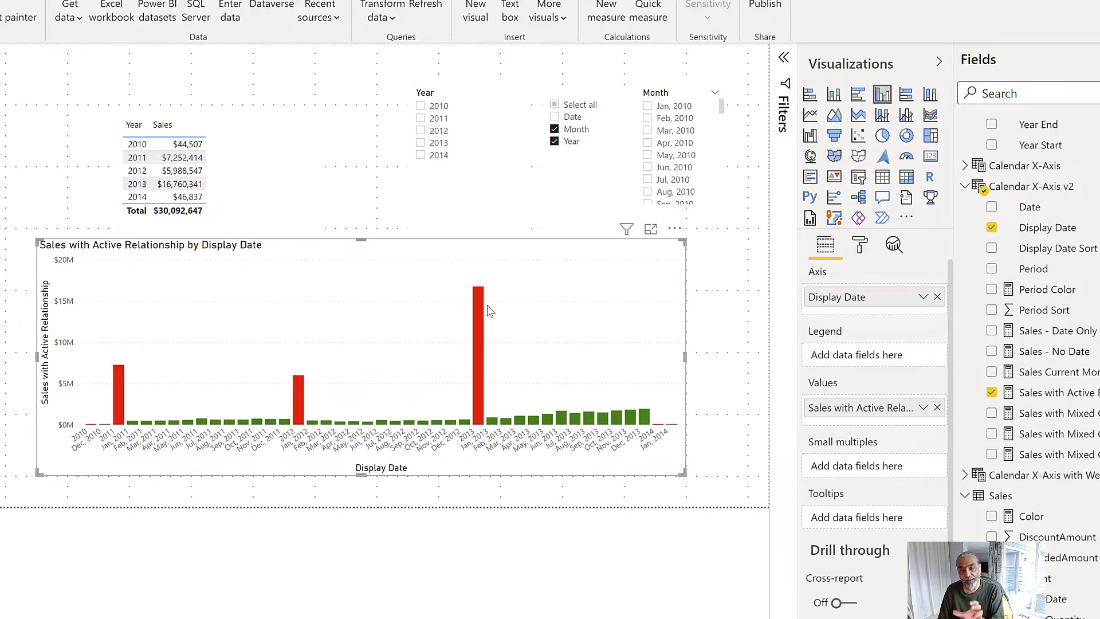
Step: Test the chart with the year filter on 2013 and 2014, then set the filter to 2012
click(442, 144)
click(435, 153)
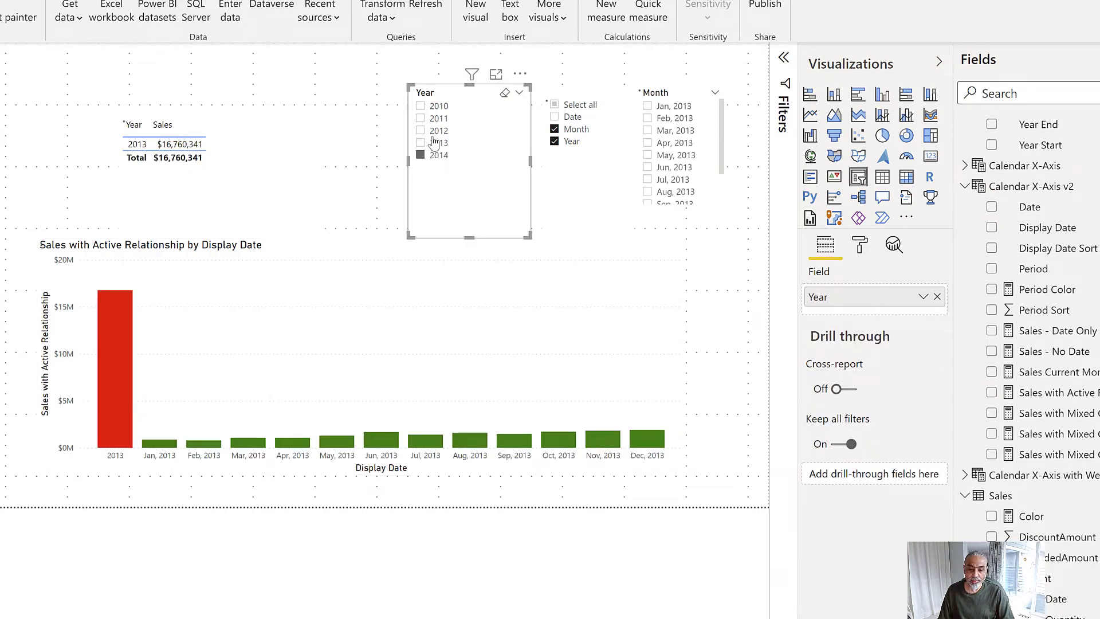
click(434, 142)
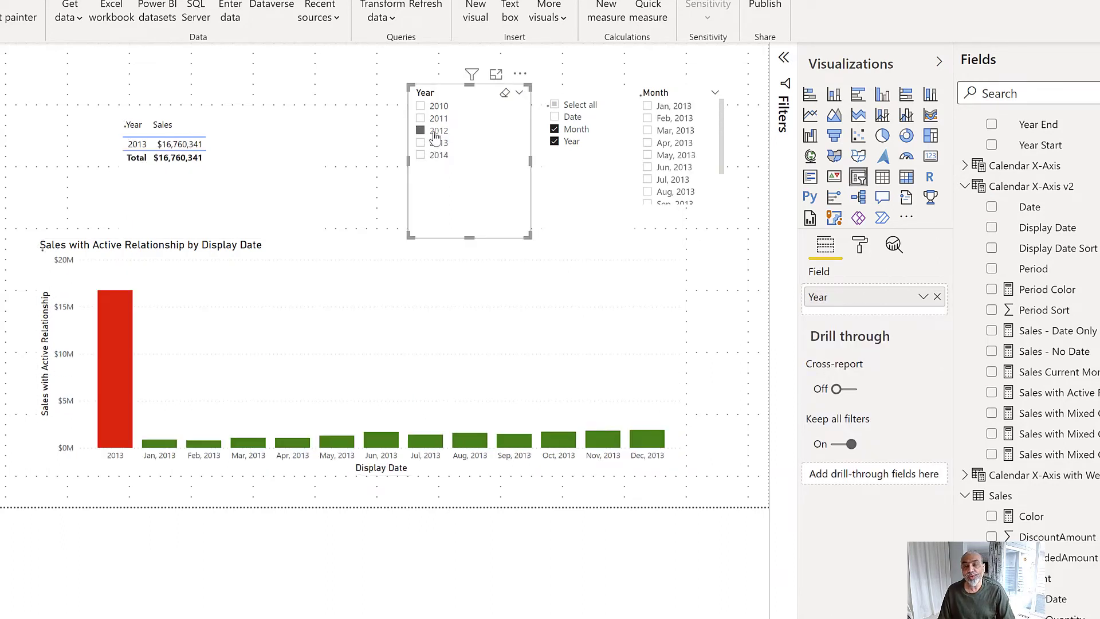
click(436, 136)
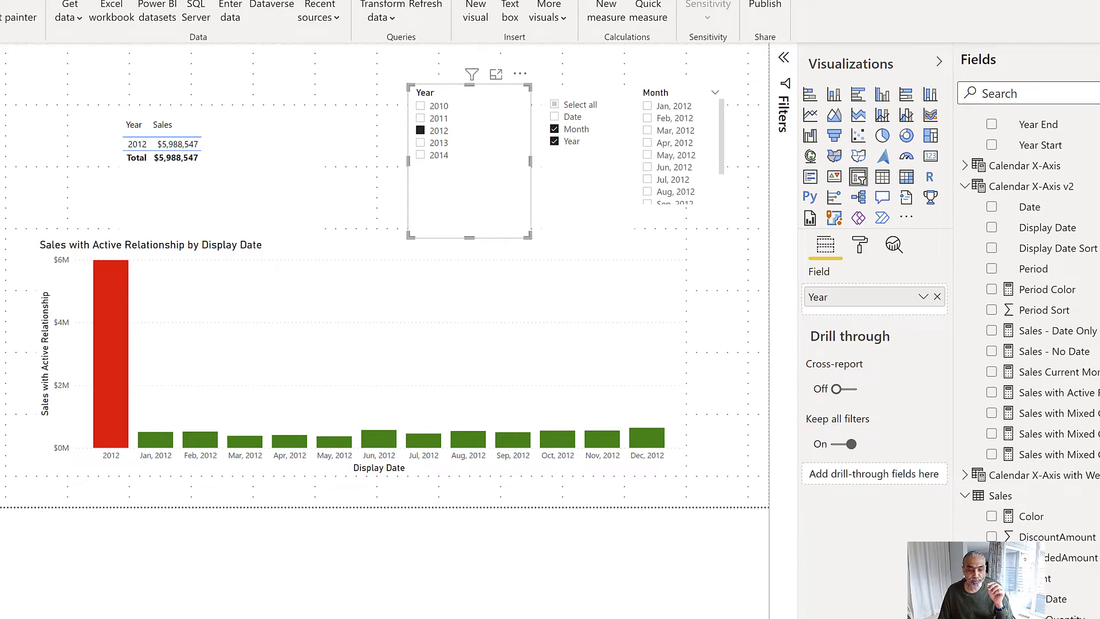
click(0, 117)
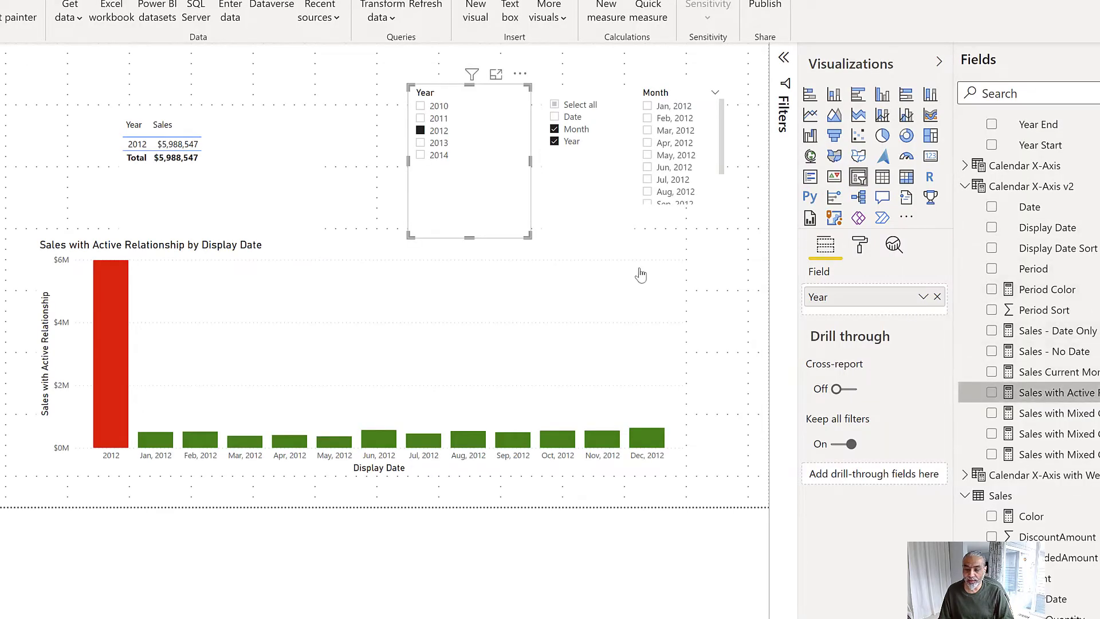
Step: Examine the [Sales] and USERELATIONSHIP arguments in the Sales with Active Relationship formula and compare them with the chart's year and month bars
click(1032, 392)
drag(51, 115, 181, 112)
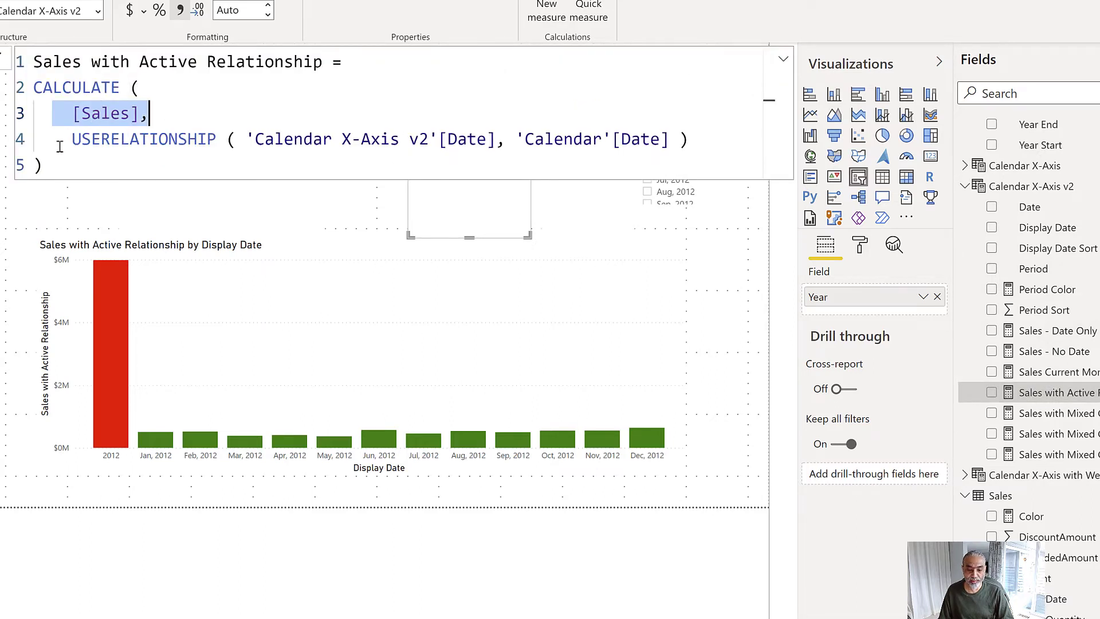
drag(51, 140, 729, 140)
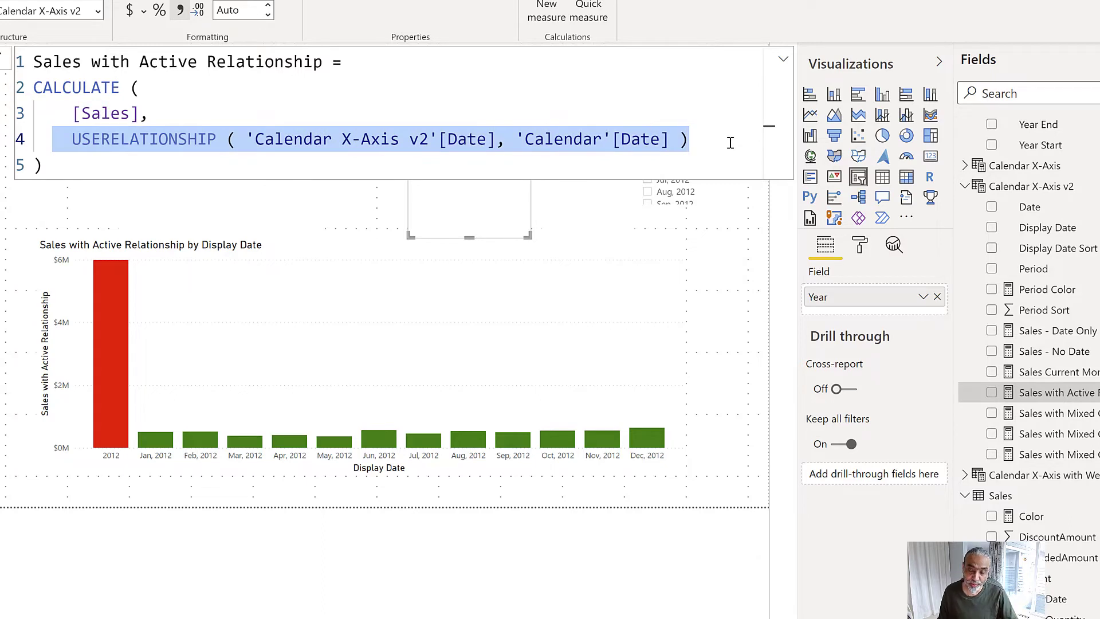
click(303, 247)
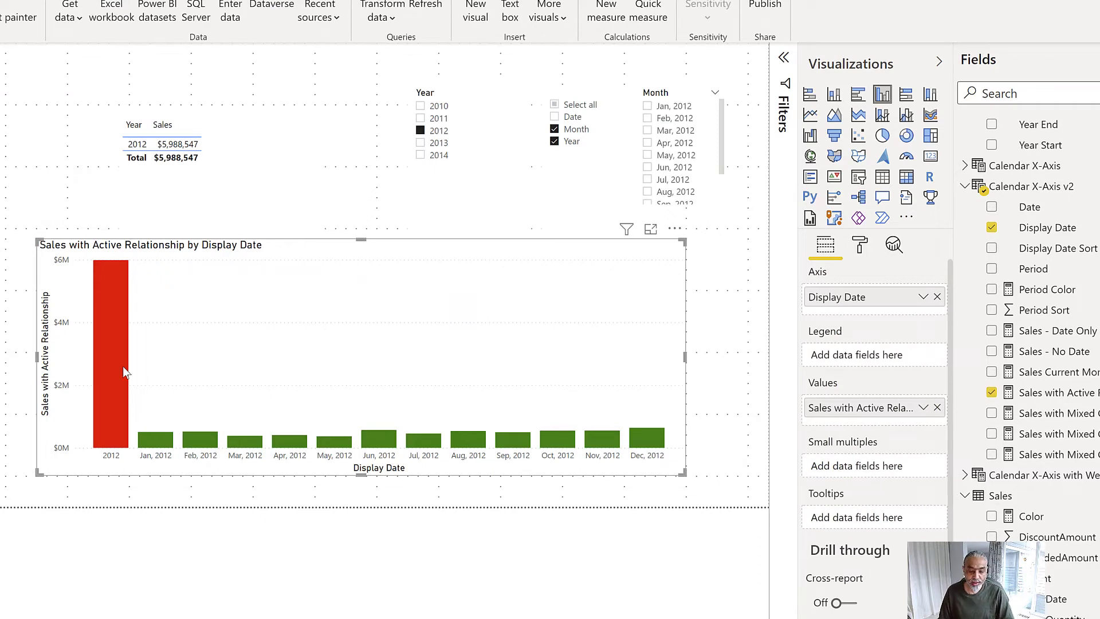
mouse_move(166, 447)
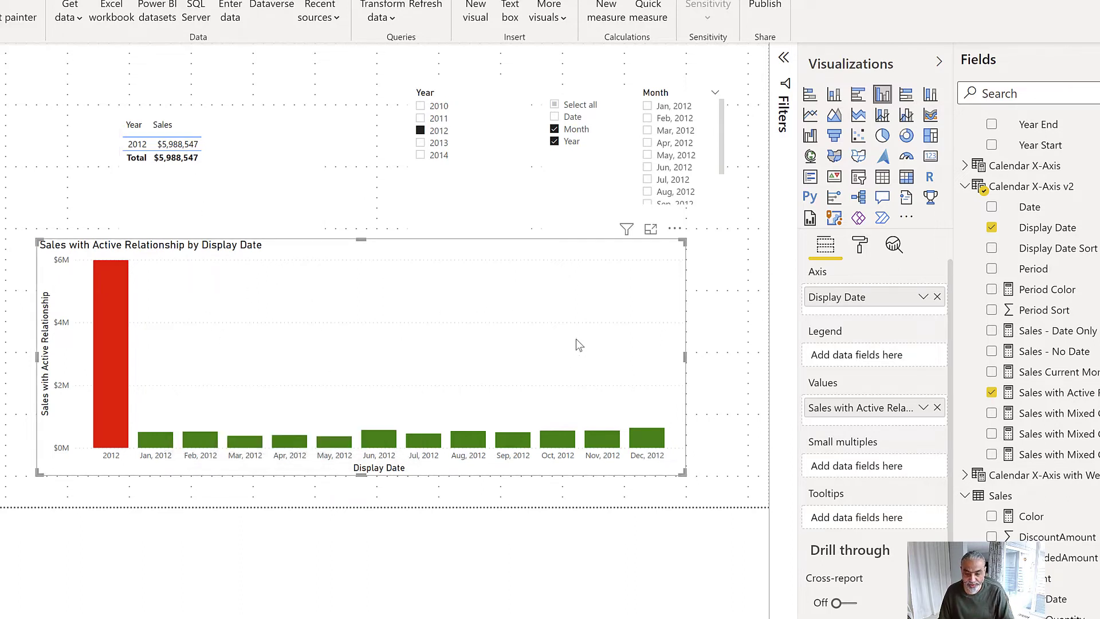
scroll(1077, 229, up, 5)
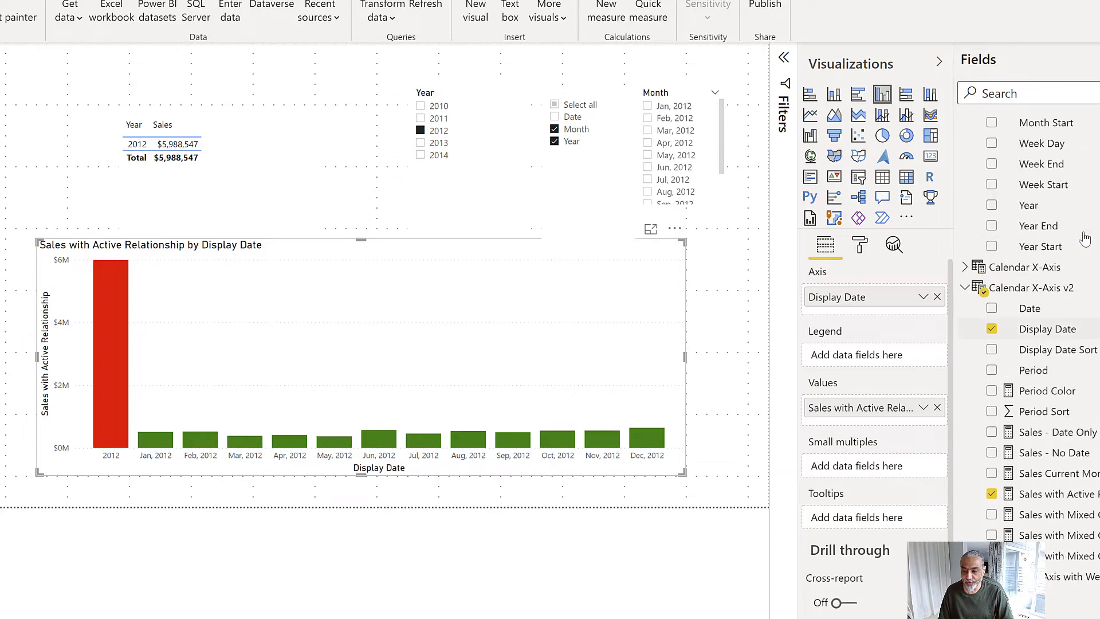
Step: Examine the Sales - No Date measure's formula, including its MAX of Period test against "Date" and the [Sales with Active Relationship] result
scroll(1060, 316, down, 4)
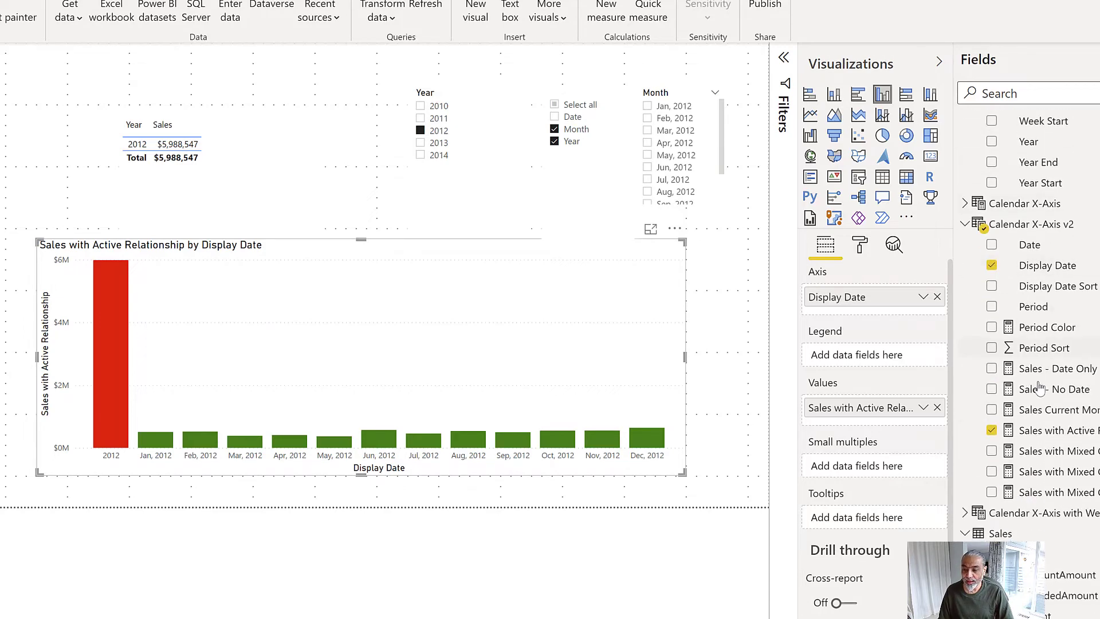
click(1041, 397)
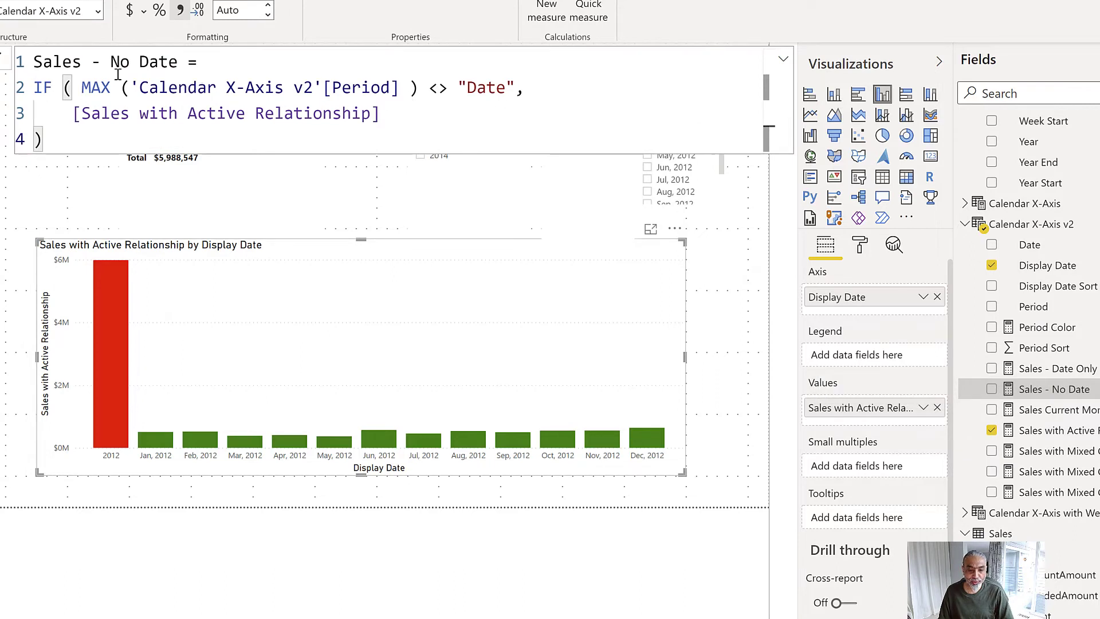
drag(75, 87, 399, 87)
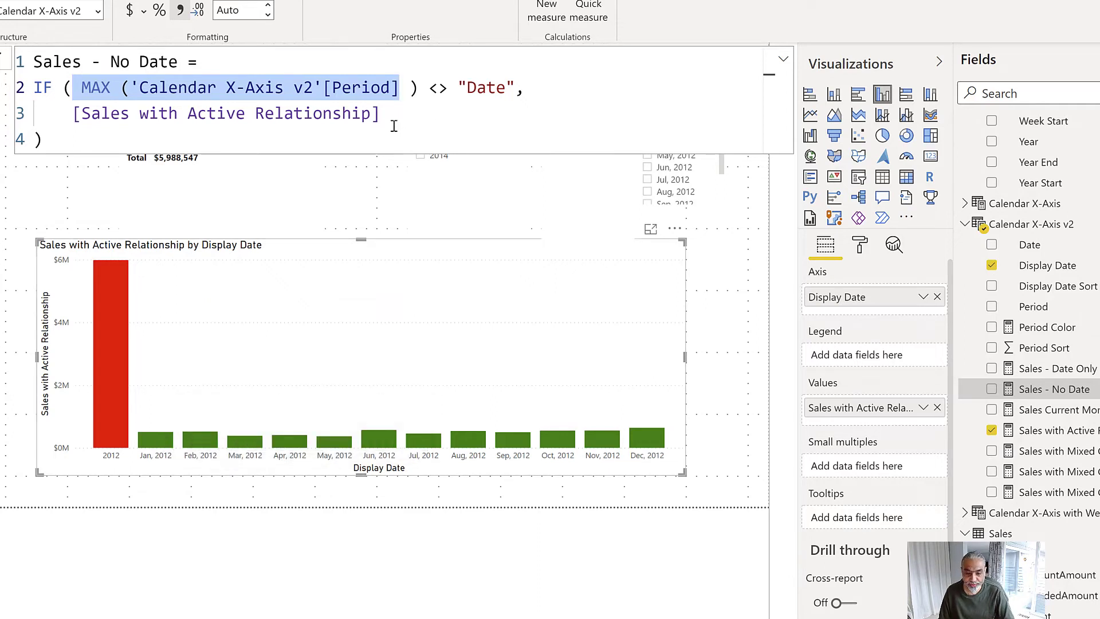
click(43, 89)
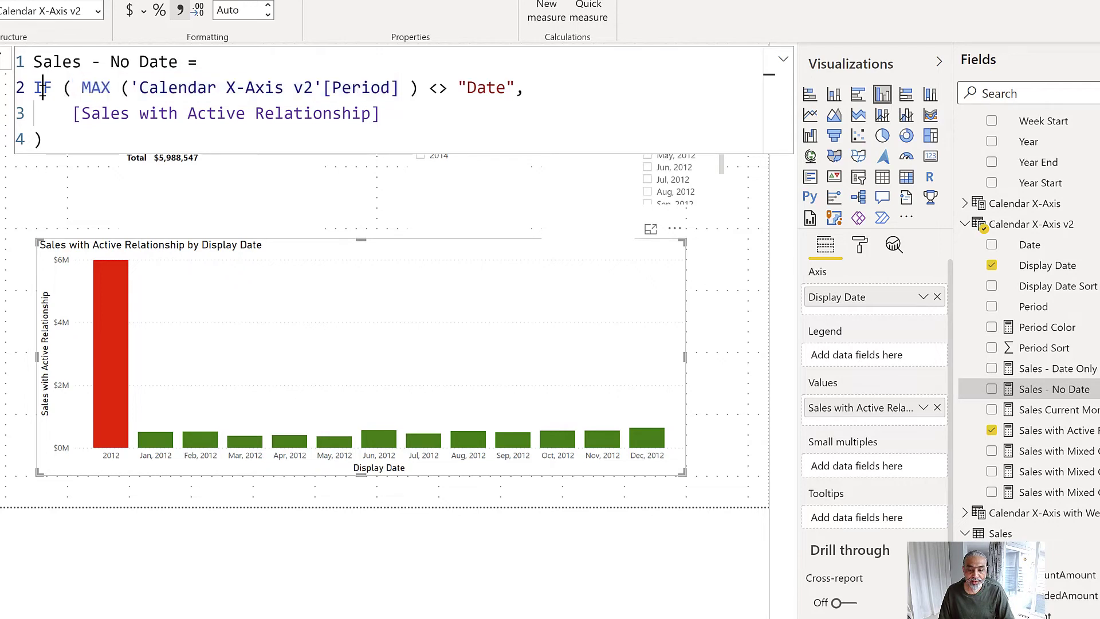
drag(36, 89, 463, 89)
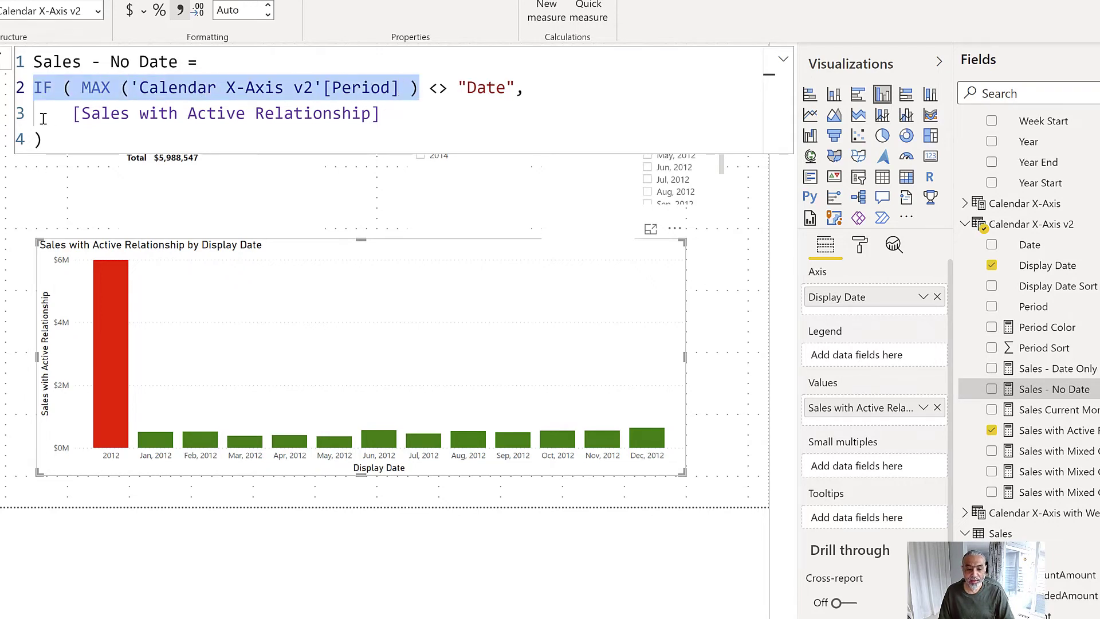
drag(74, 114, 371, 114)
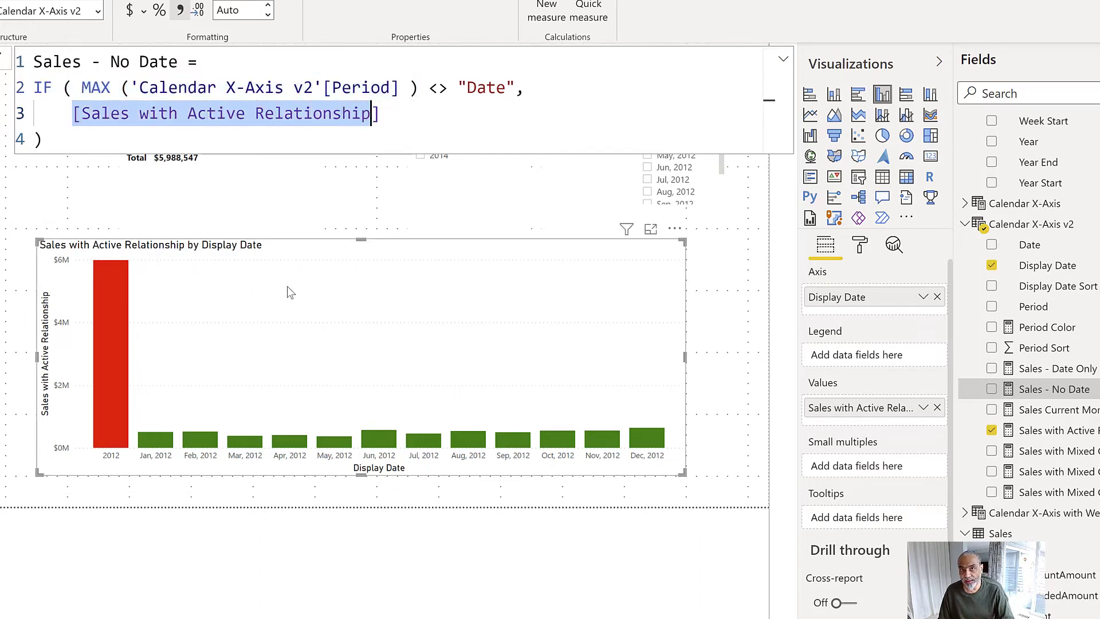
Step: Examine the Sales - Date Only measure's formula, including its Period = "Date" condition and the [Sales with Active Relationship] result
click(1040, 371)
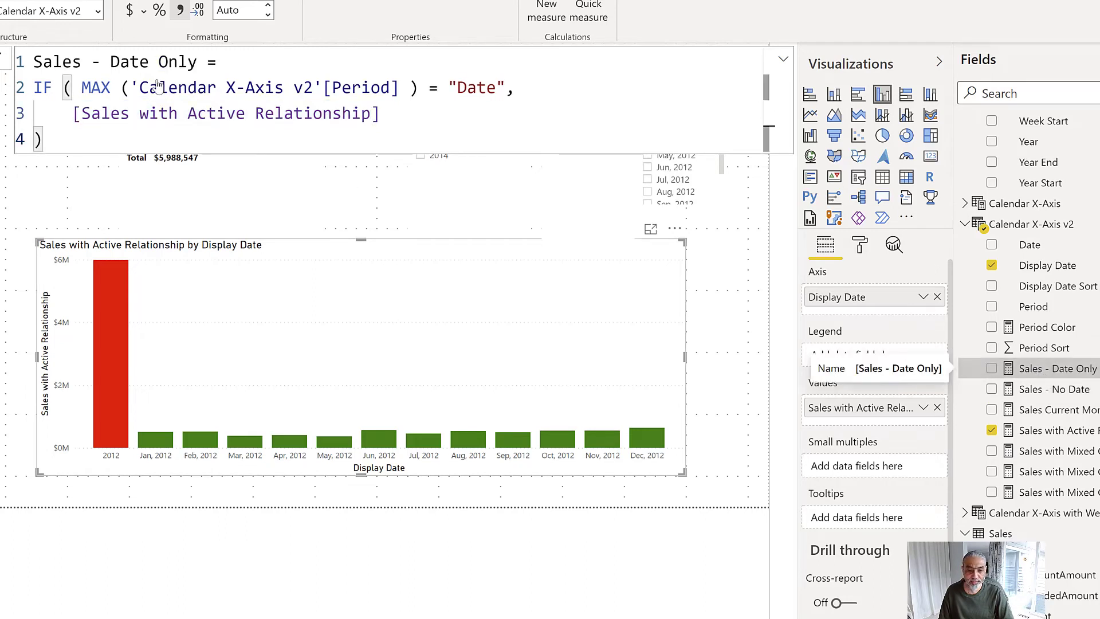
drag(81, 87, 399, 87)
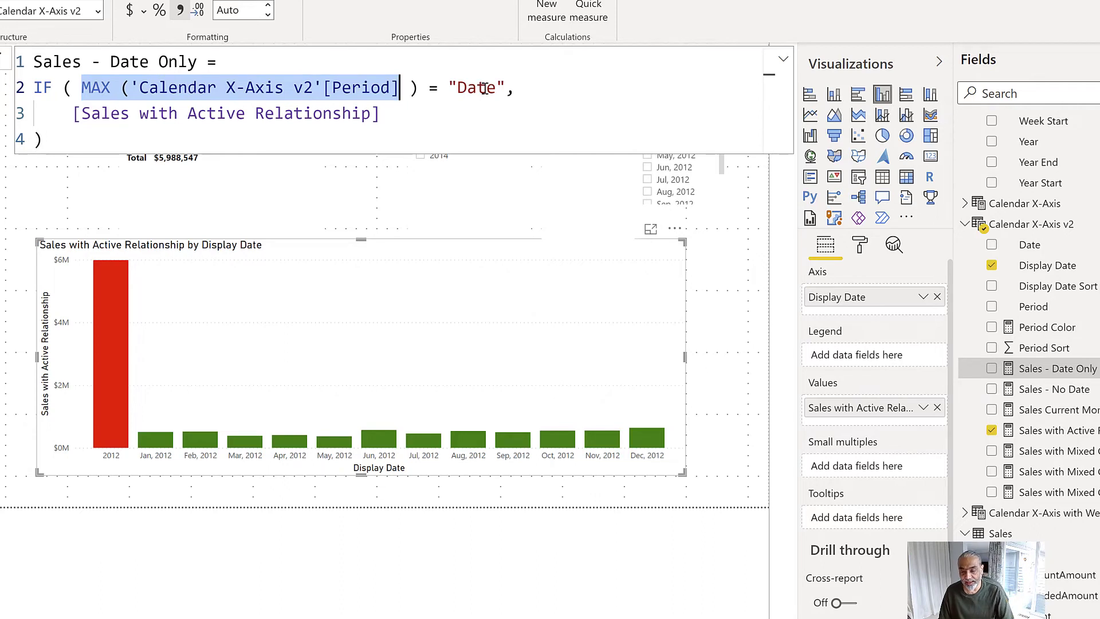
drag(88, 119, 352, 115)
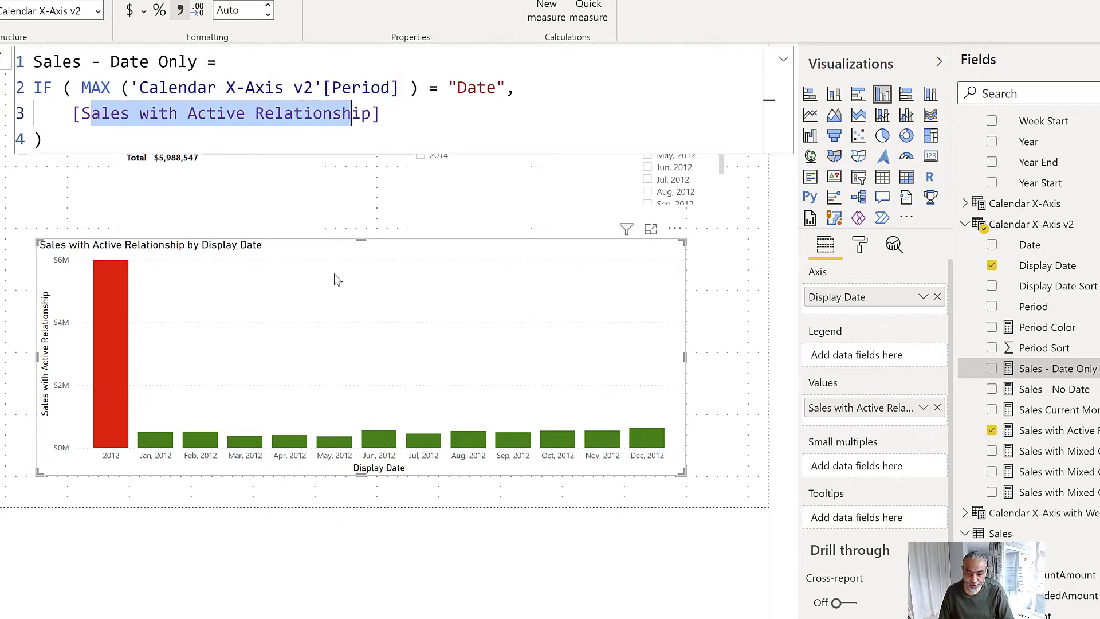
Step: Convert the column chart to a line and clustered column chart and replace its column value with Sales - No Date
click(337, 255)
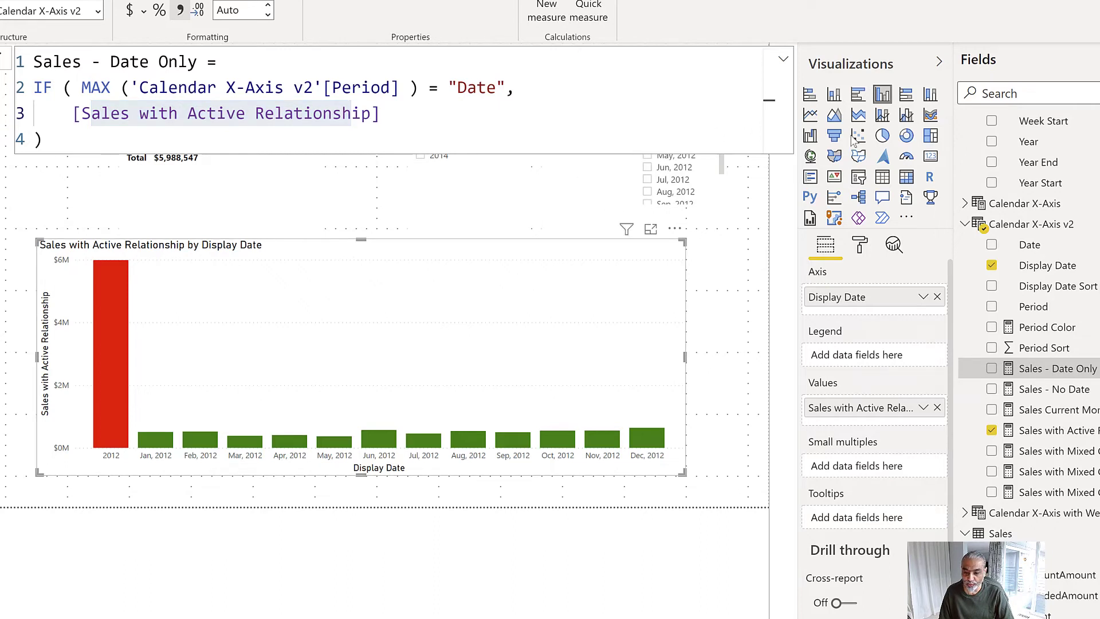
click(907, 116)
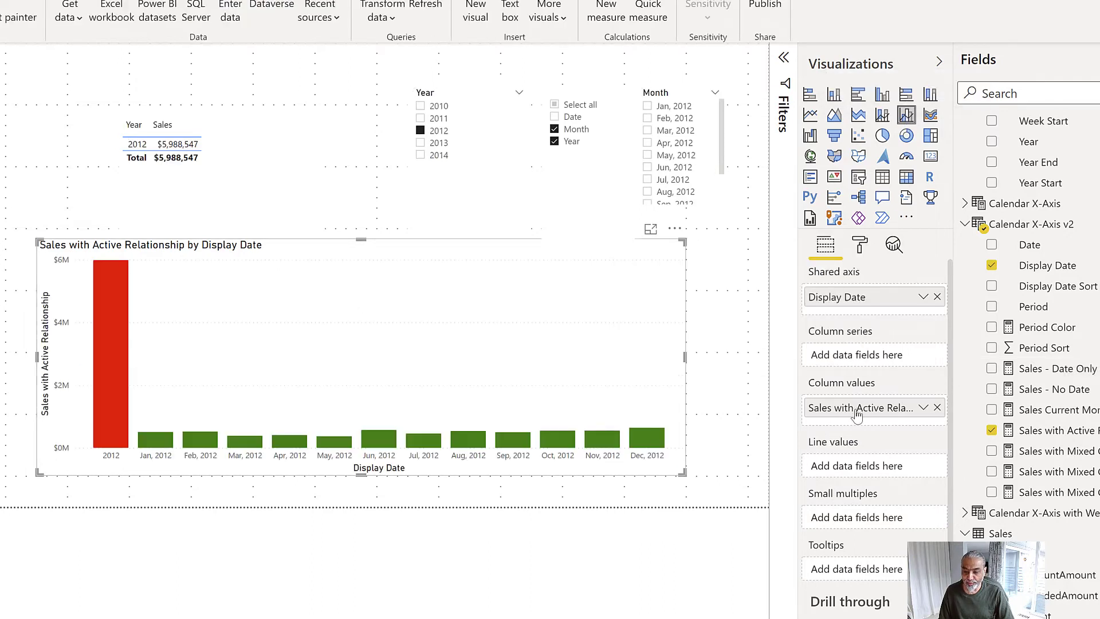
click(938, 408)
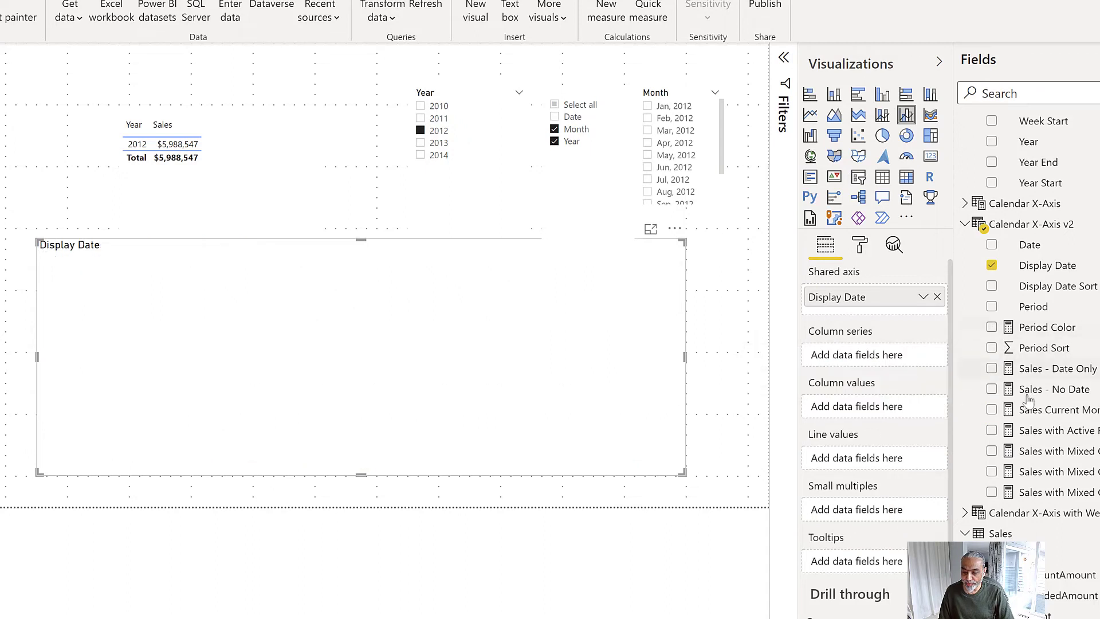
drag(1039, 392, 847, 412)
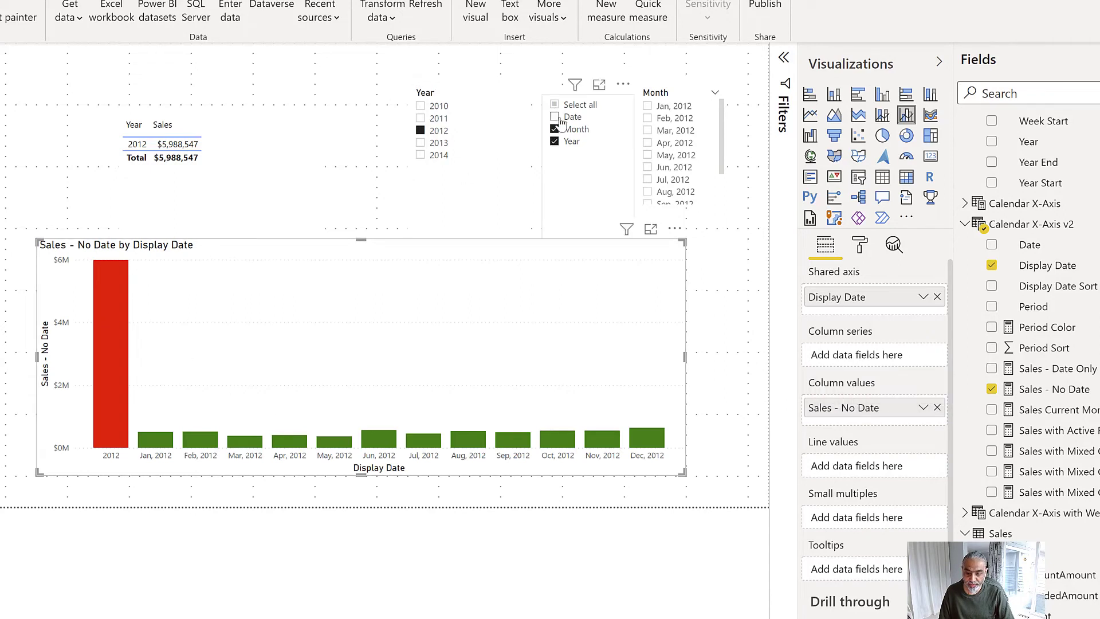
Step: Include Date in the period slicer's selection and add Sales - Date Only as the combo chart's line value
click(560, 119)
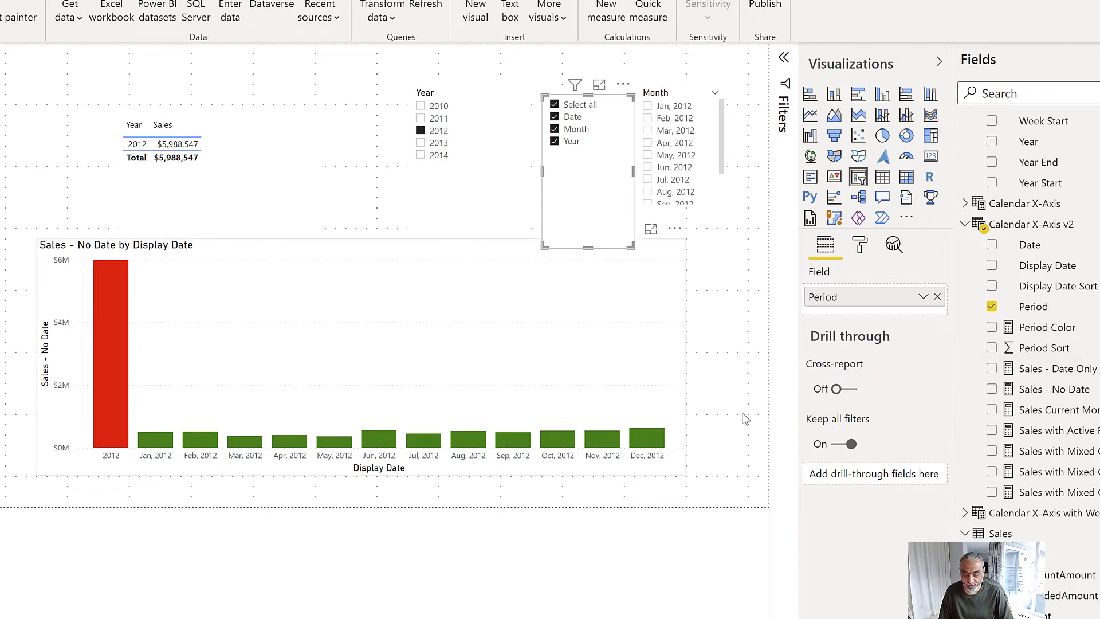
click(547, 308)
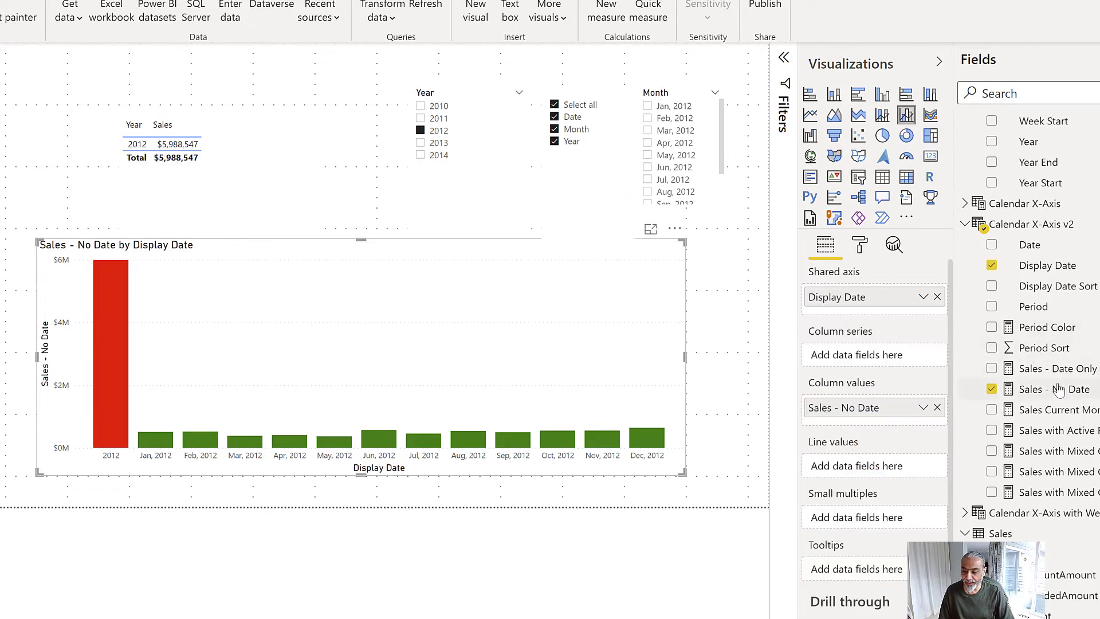
drag(1056, 370, 849, 469)
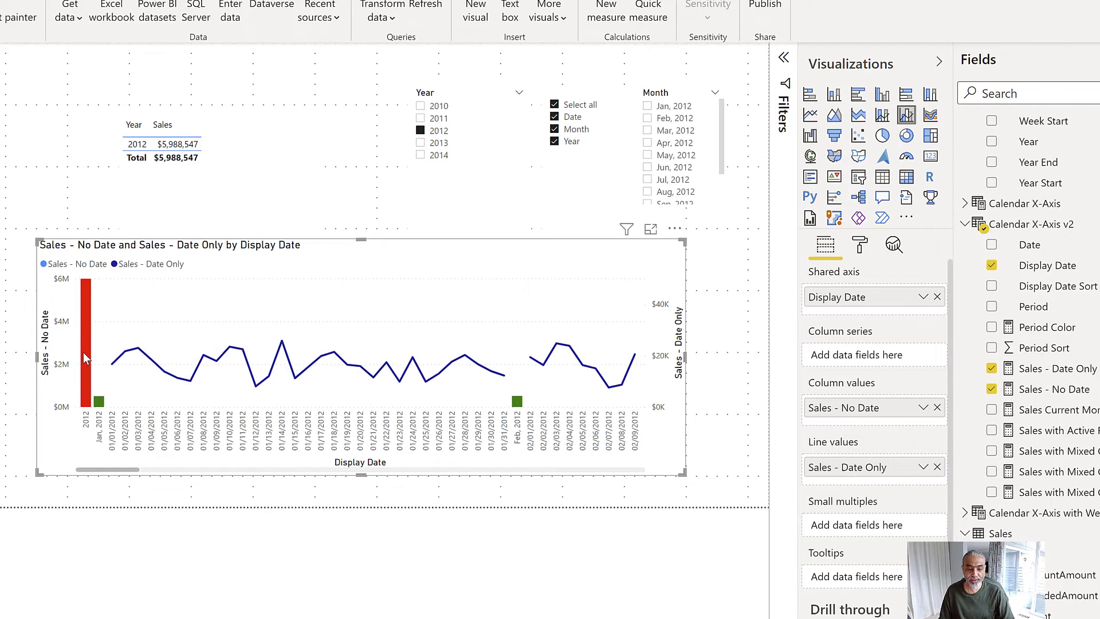
Step: Test the combo chart with different period combinations, including Date with Year, then set the period slicer to Date and Month
mouse_move(102, 414)
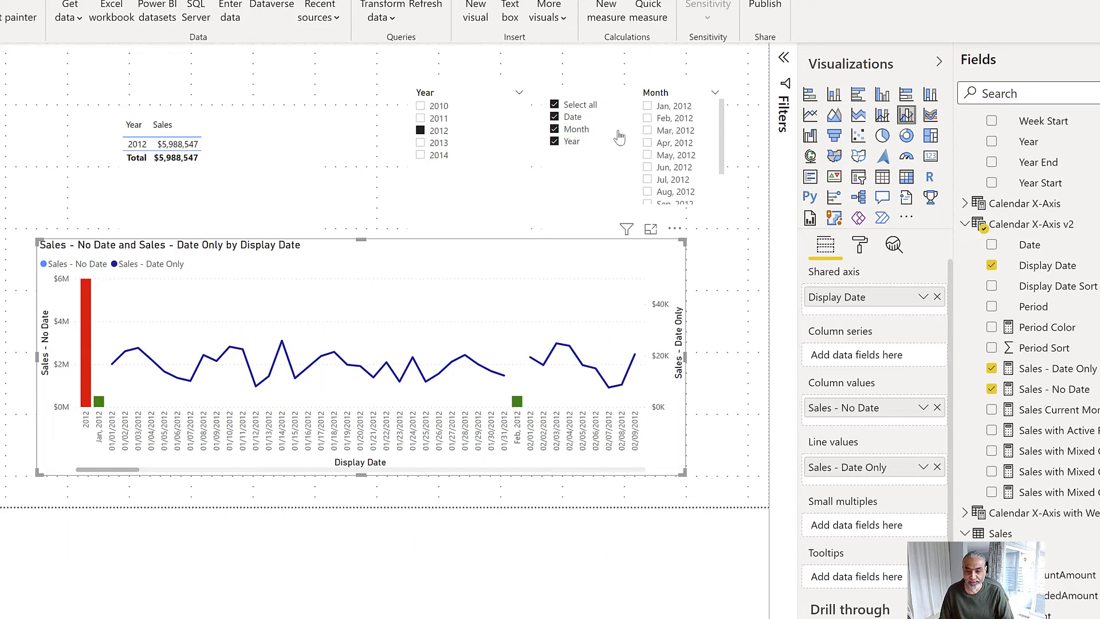
click(554, 145)
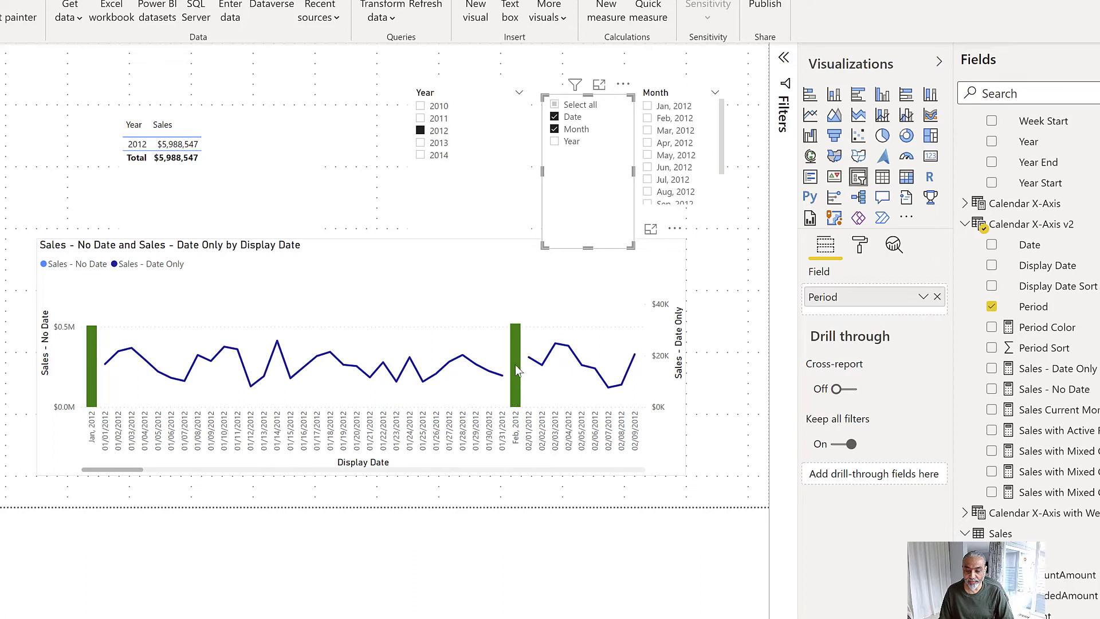
drag(127, 477, 191, 469)
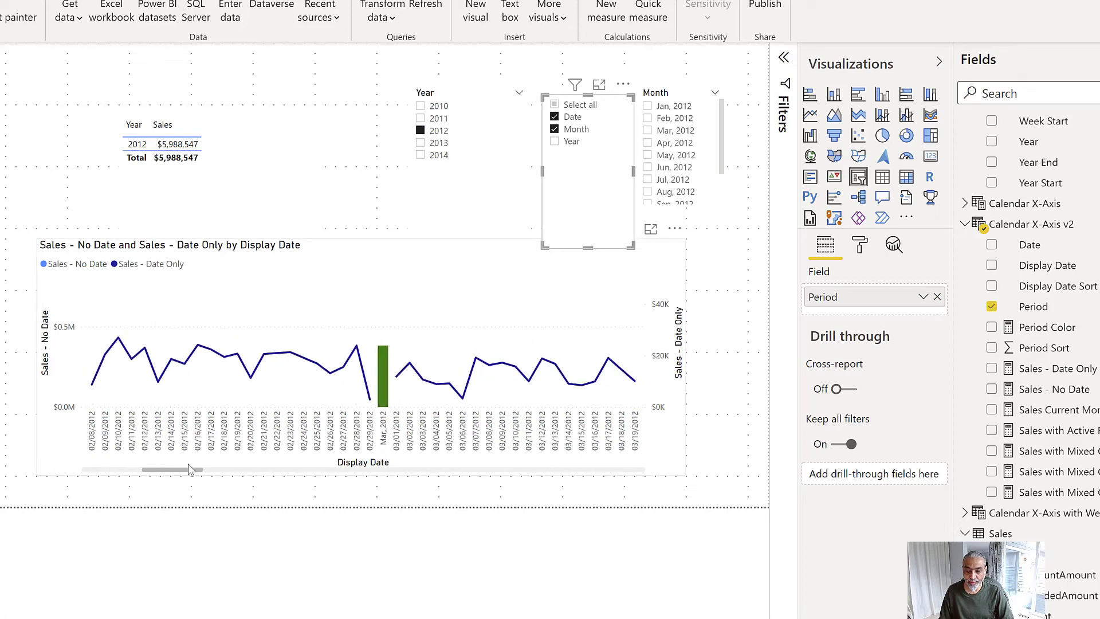
click(566, 141)
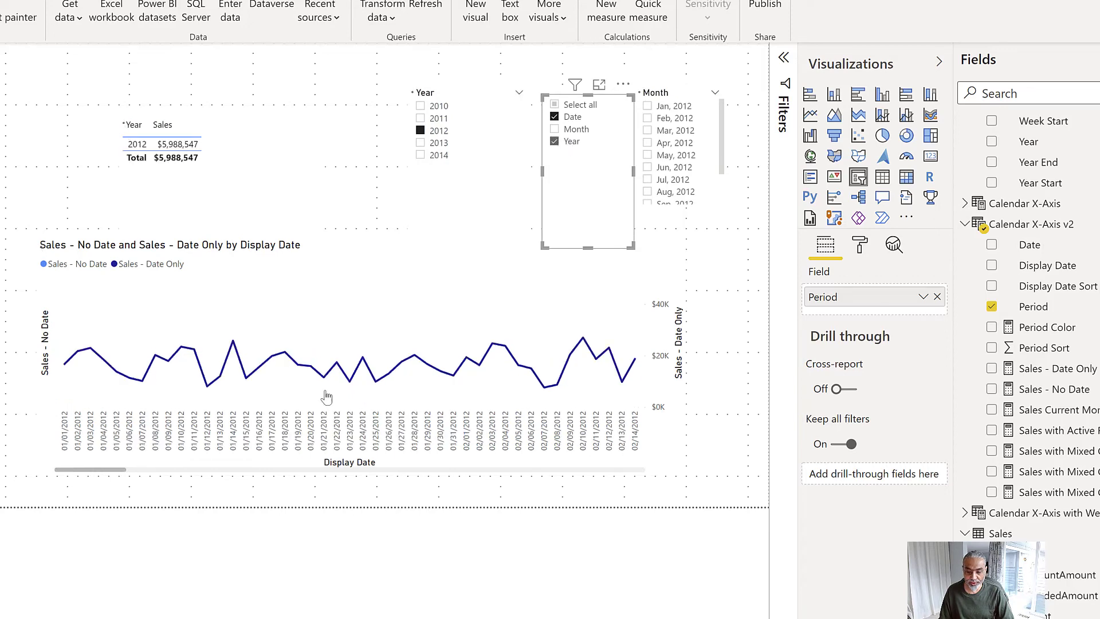
drag(177, 474, 64, 475)
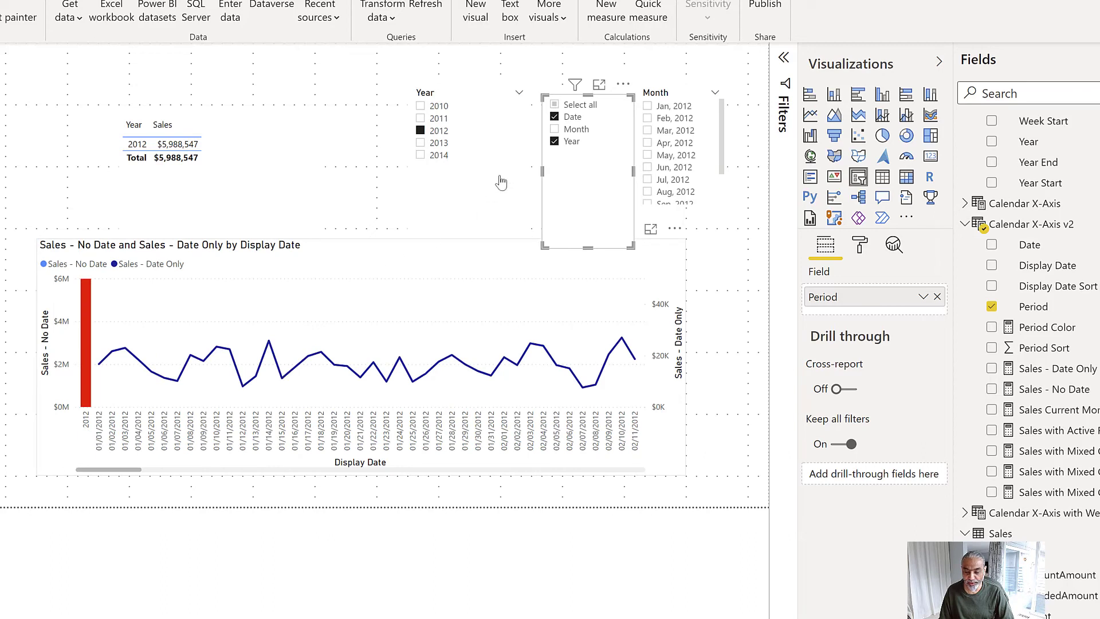
click(561, 130)
click(562, 146)
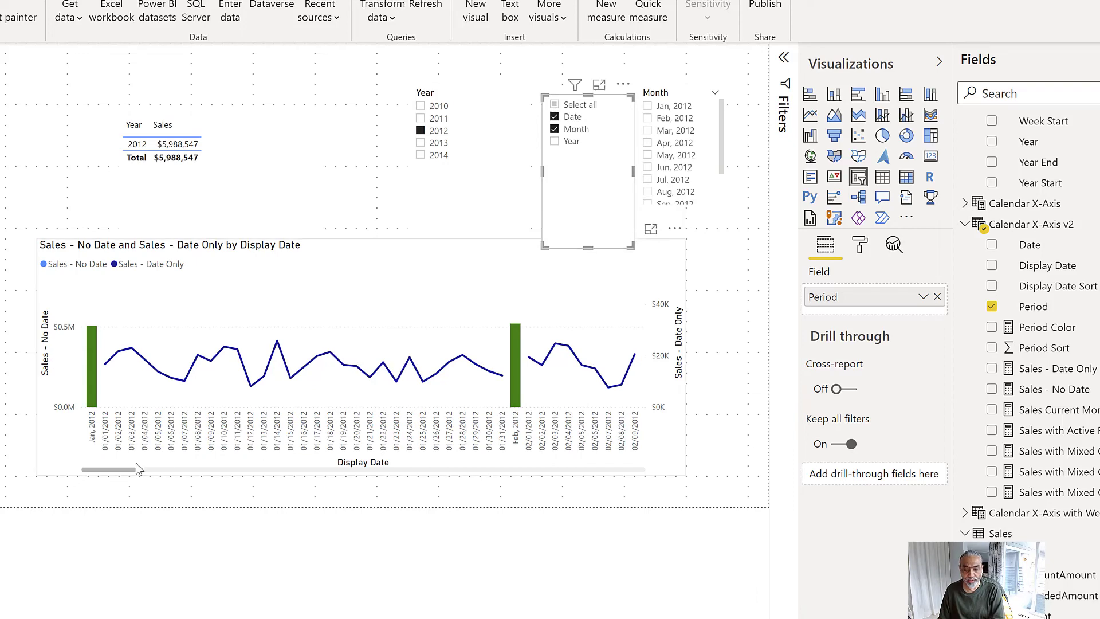